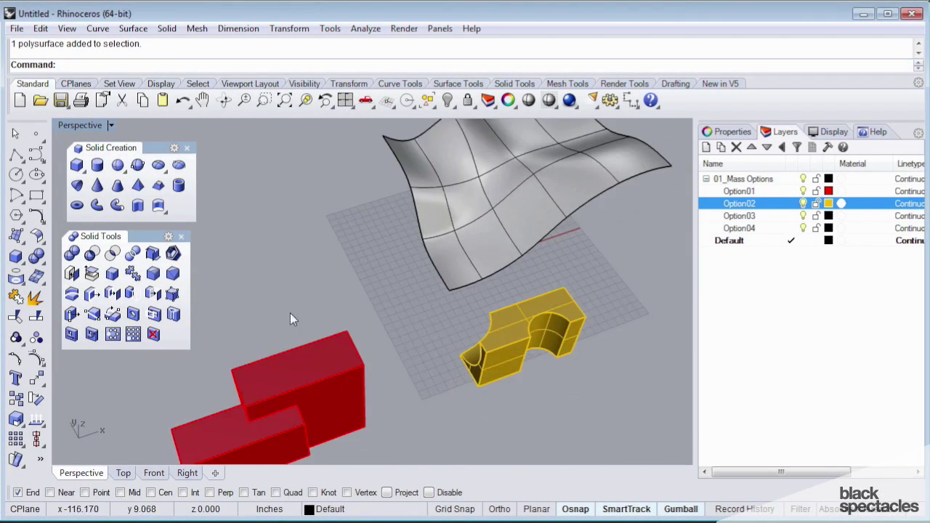
click(76, 165)
click(270, 263)
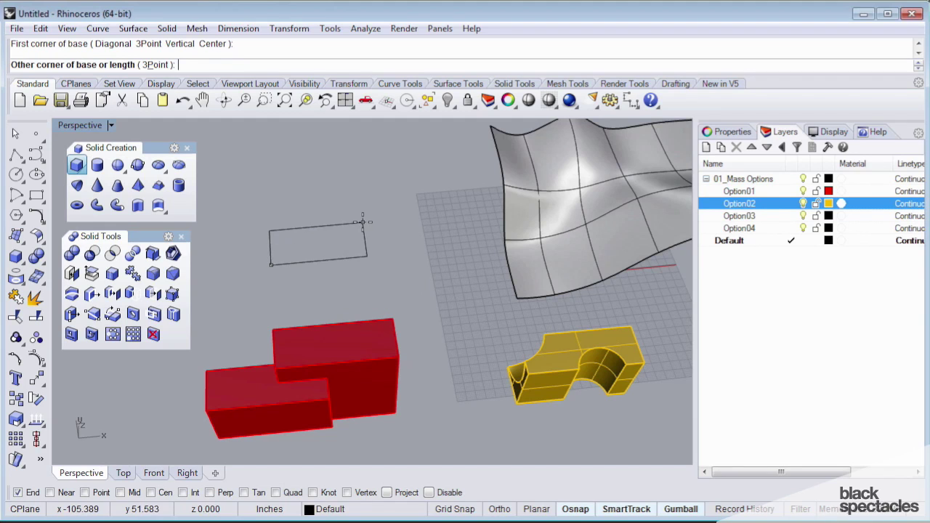
right_drag(369, 225, 396, 297)
key(Escape)
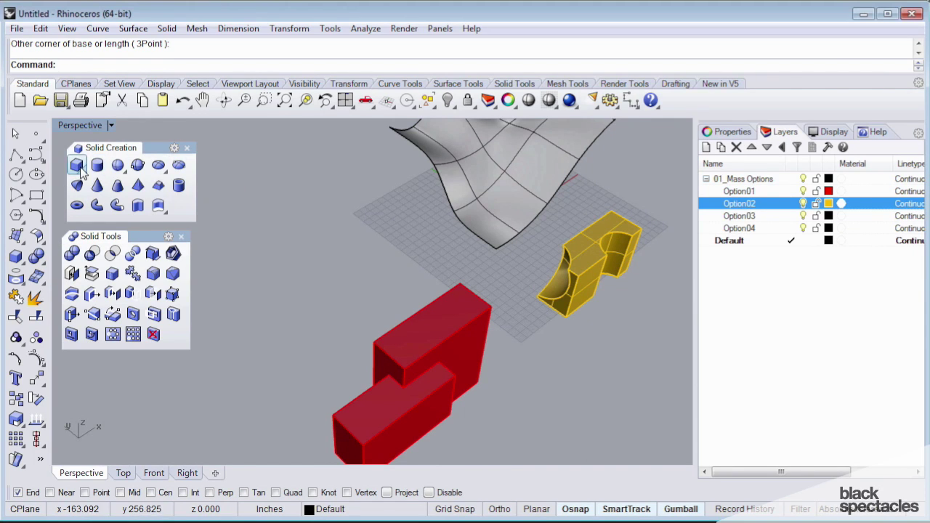
right_drag(306, 261, 412, 272)
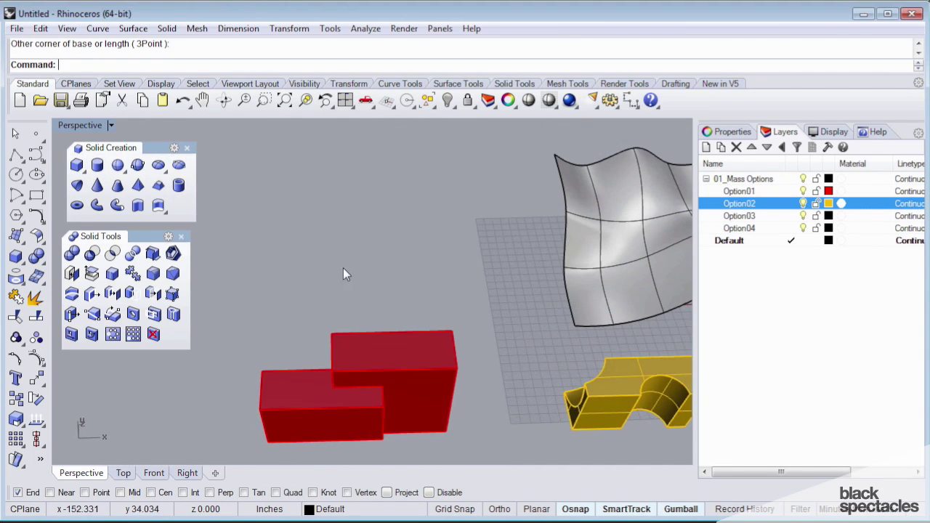
right_drag(406, 278, 359, 269)
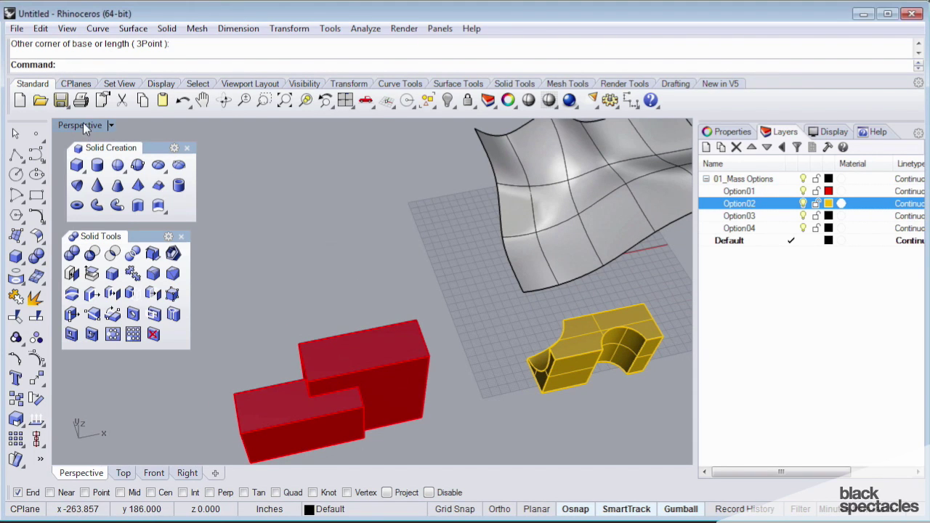
Switch to the Top view and zoom to the extents of all objects
double_click(82, 123)
double_click(70, 125)
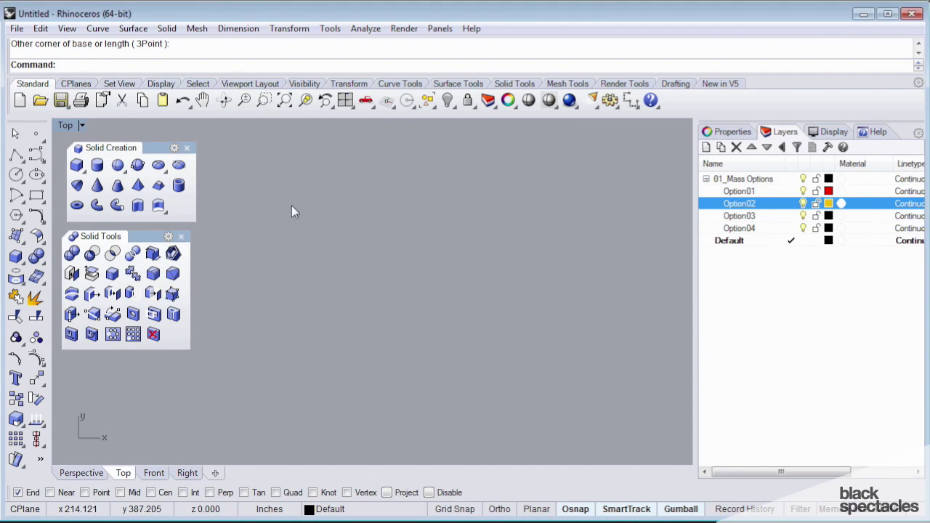
key(Return)
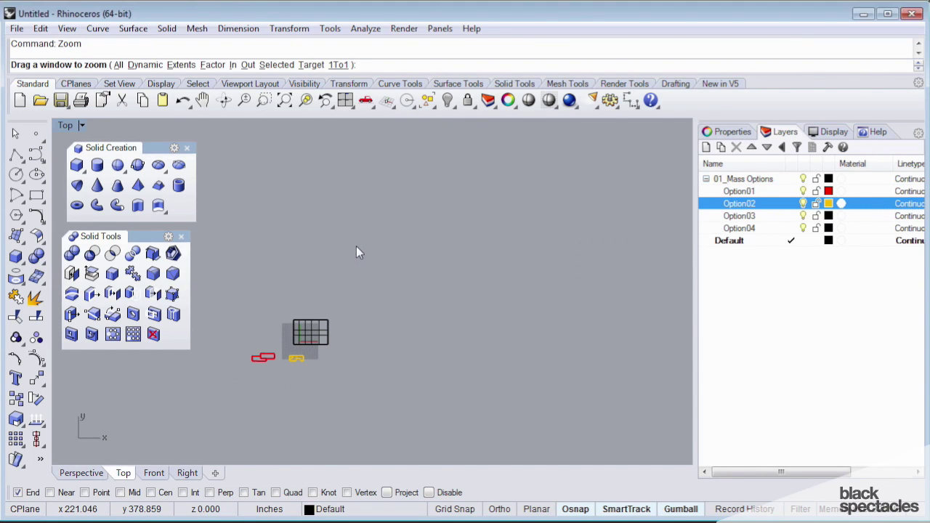
click(178, 65)
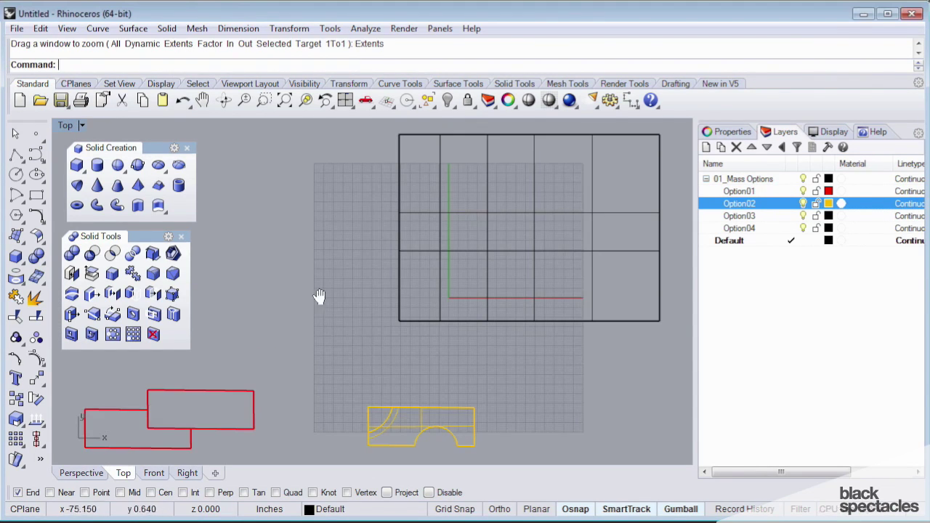
right_drag(322, 298, 353, 285)
Close the floating Solid Creation and Solid Tools toolbars
click(186, 148)
click(181, 236)
scroll(310, 258, down, 2)
right_drag(308, 255, 265, 268)
Start a polyline above the red boxes and, with Ortho on, draw five stepped segments: up, right, up, right and down
text(olyline)
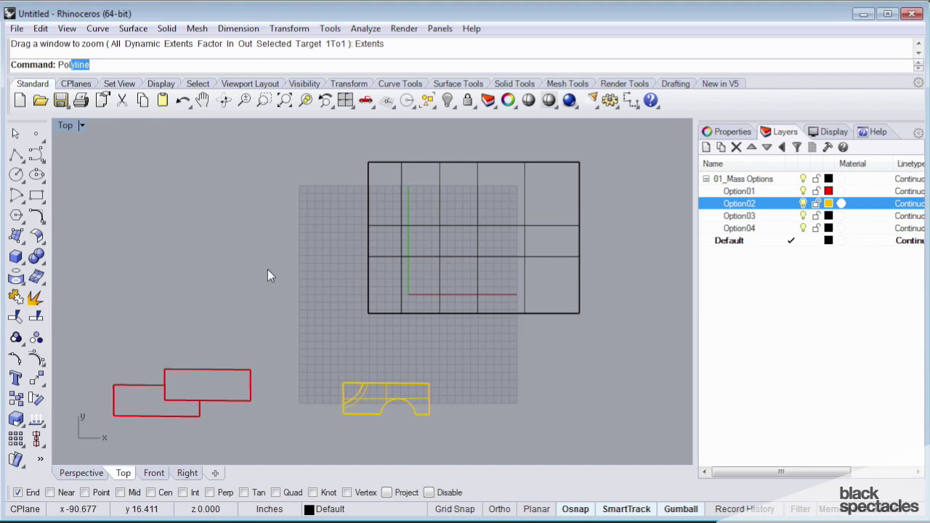
key(Return)
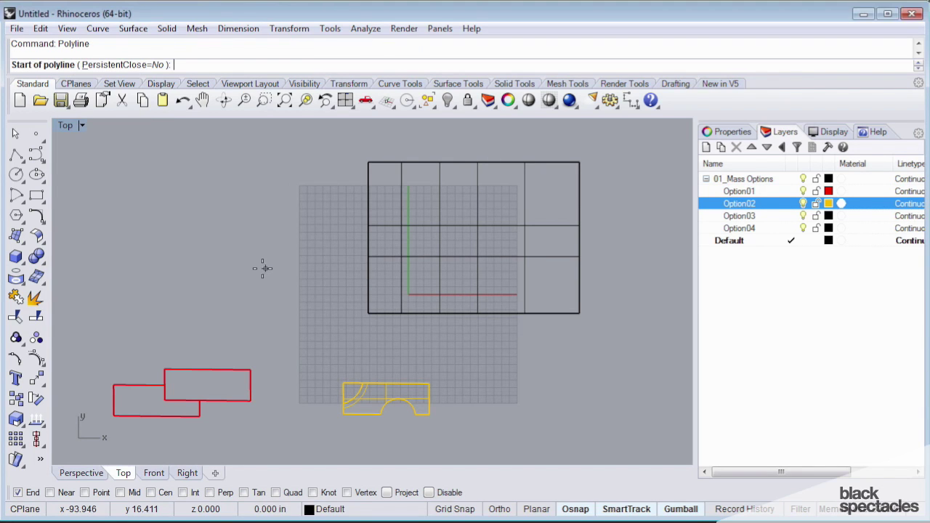
click(184, 308)
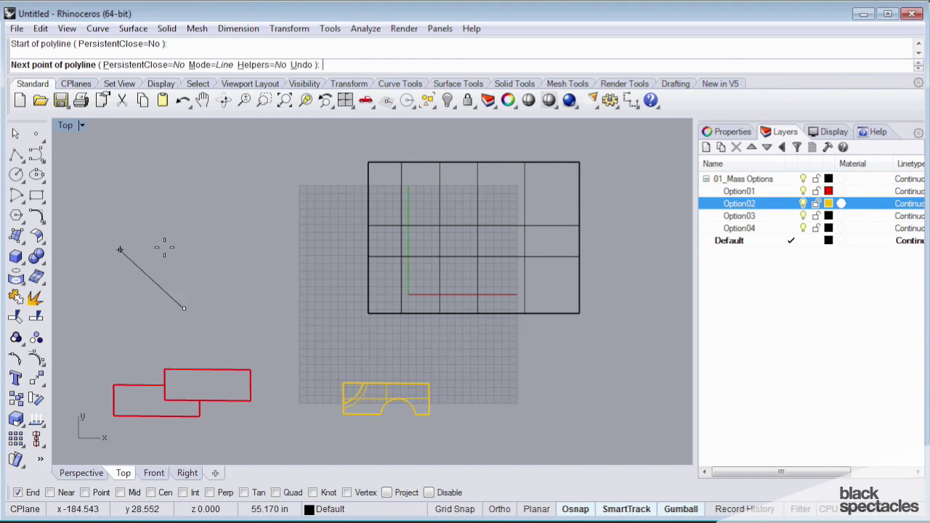
click(501, 509)
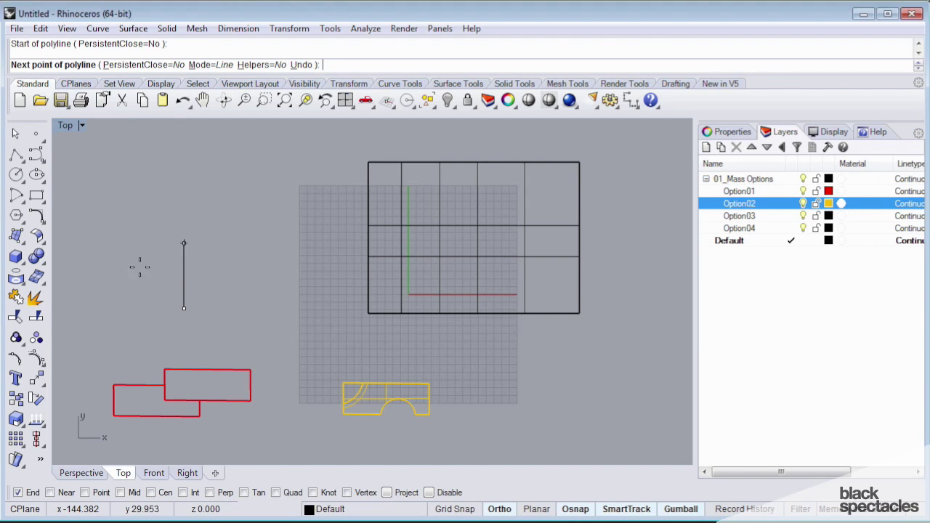
click(152, 245)
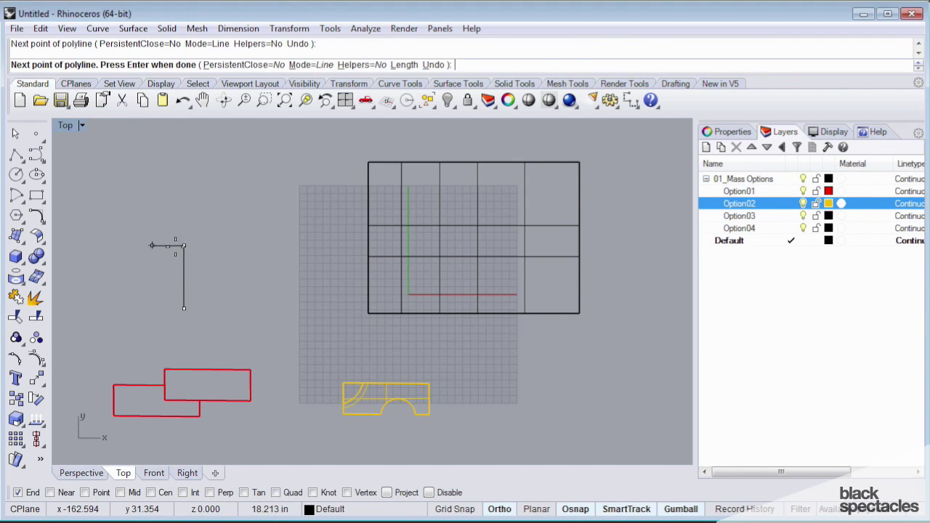
click(299, 246)
click(298, 188)
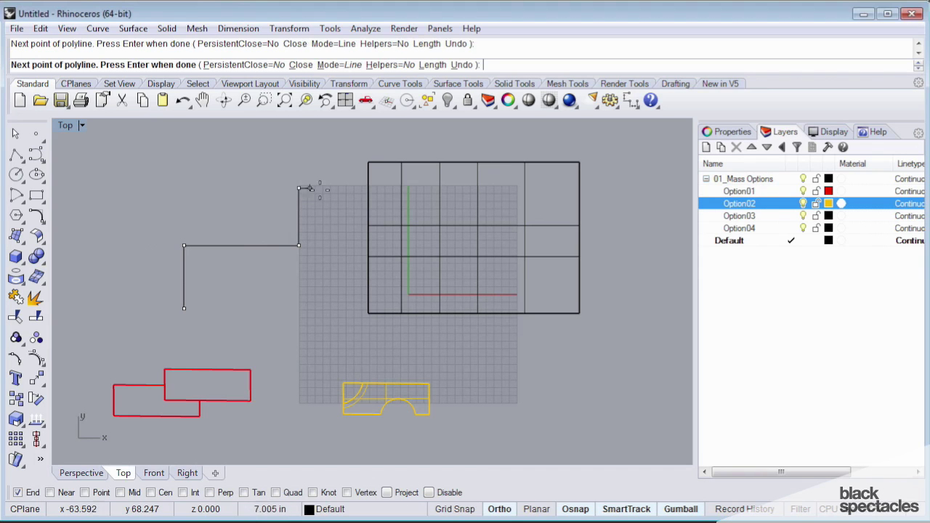
click(332, 188)
click(332, 276)
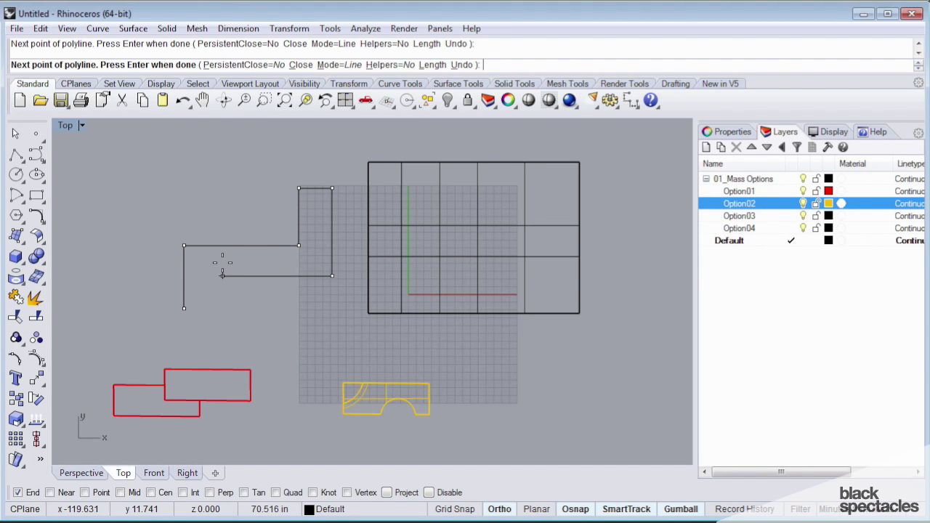
Add a 40-inch horizontal segment running back left to the polyline, constrained with Ortho
text(40)
key(Return)
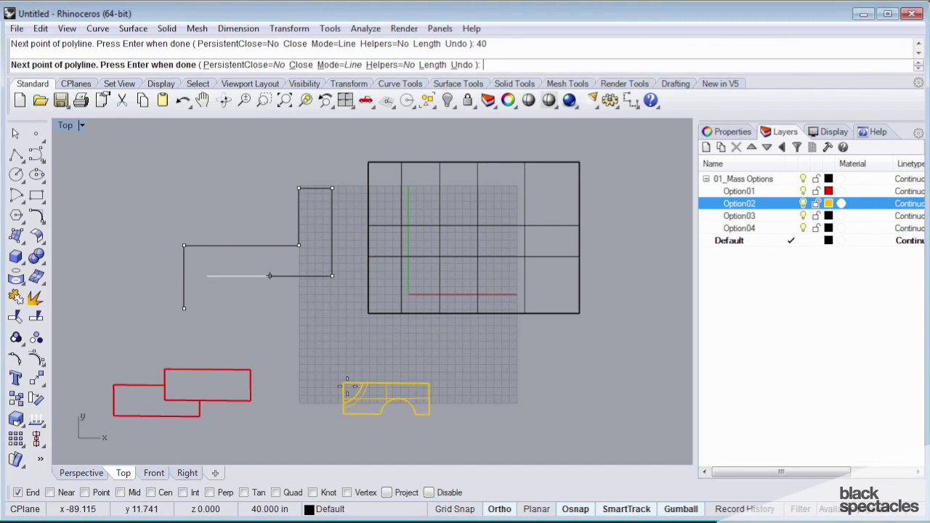
click(500, 511)
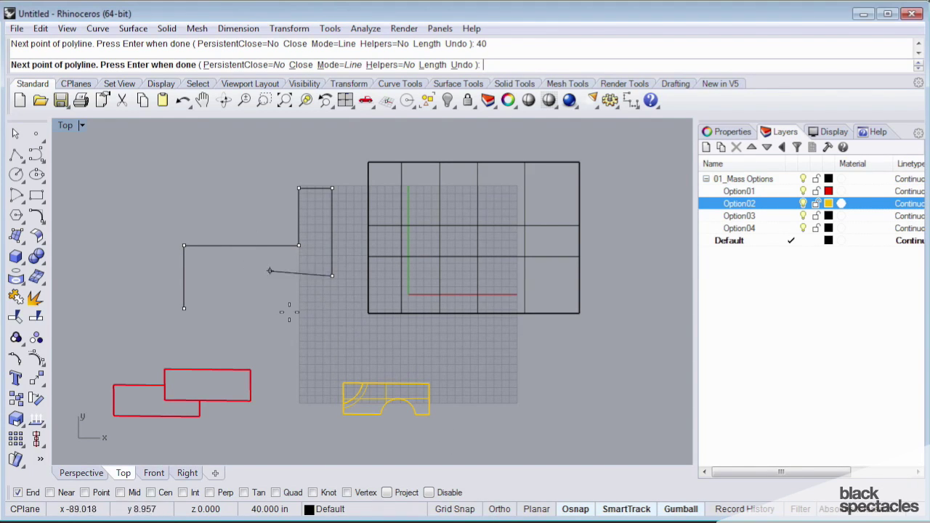
key(F8)
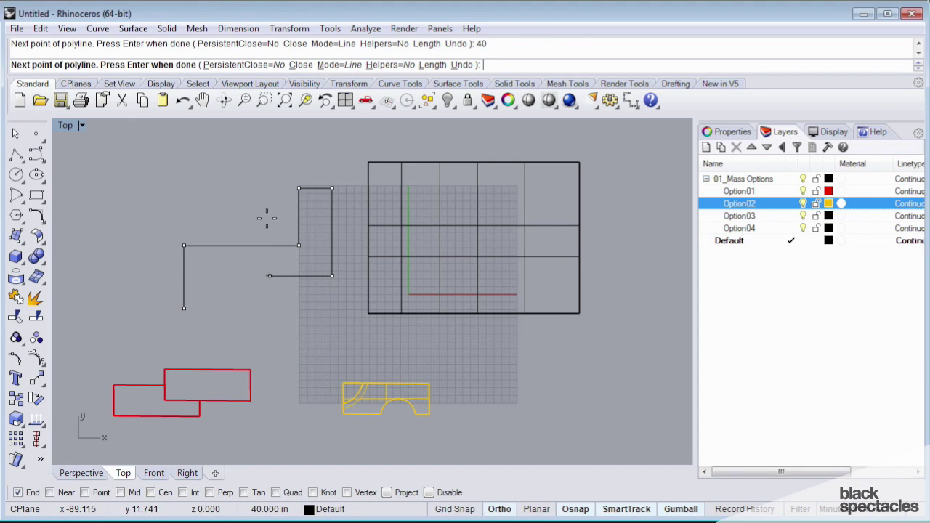
click(246, 283)
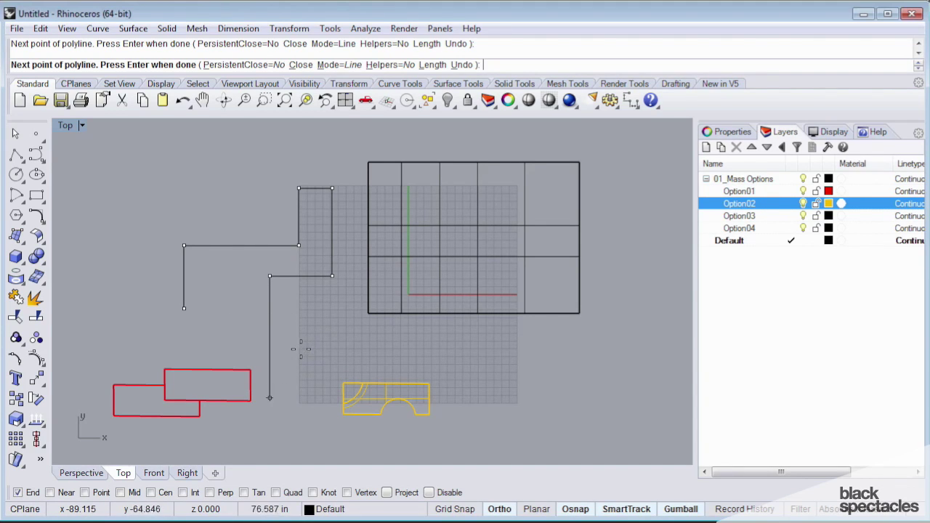
Try ending a vertical segment level with the polyline's start point using SmartTrack, and undo that point
key(F8)
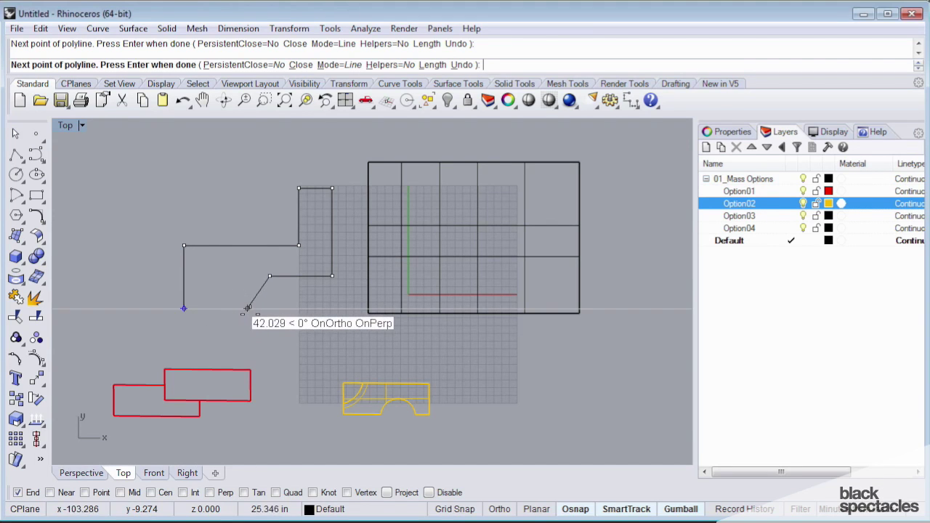
key(shift)
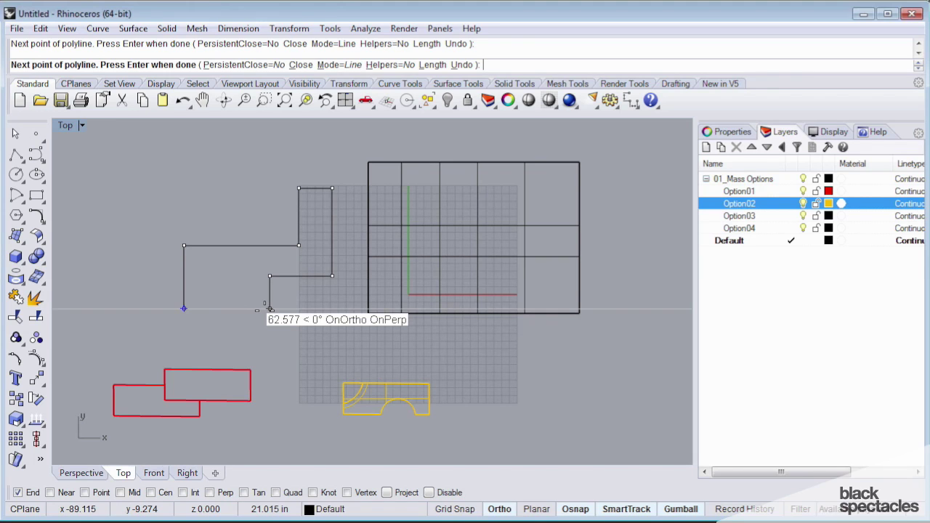
click(270, 309)
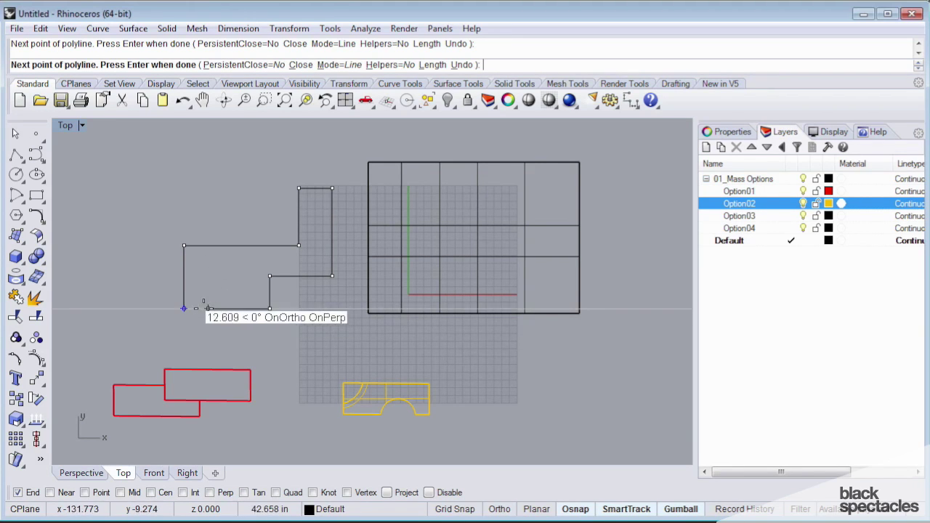
key(ctrl+z)
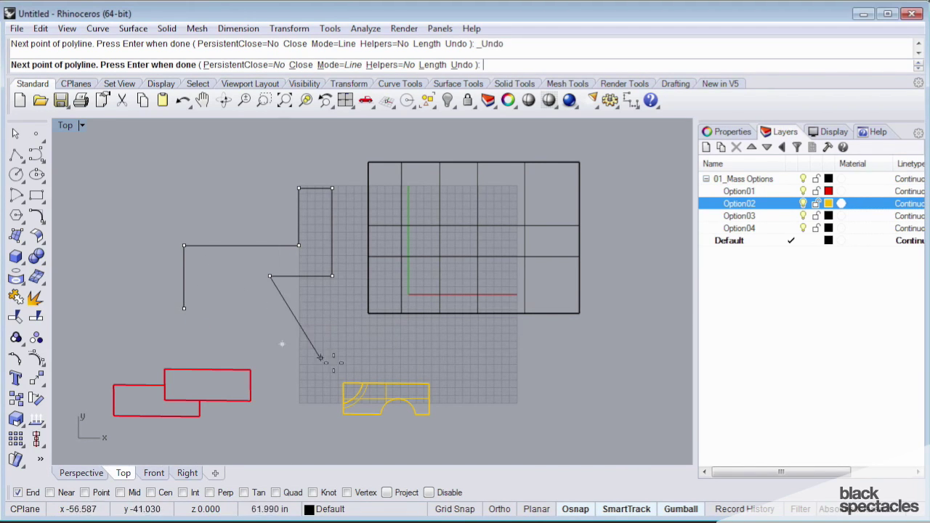
Add a vertical segment down to the level of the polyline's start point and close the polyline
key(F8)
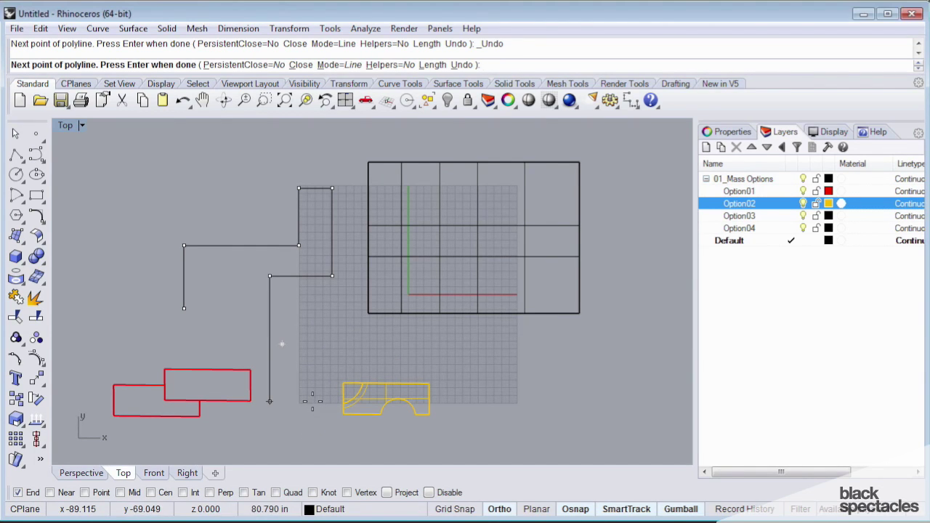
key(F8)
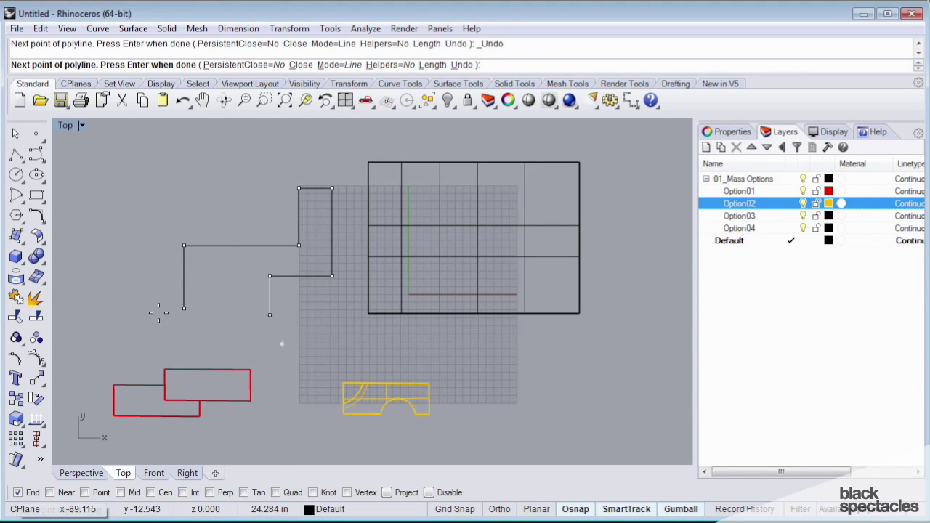
click(183, 308)
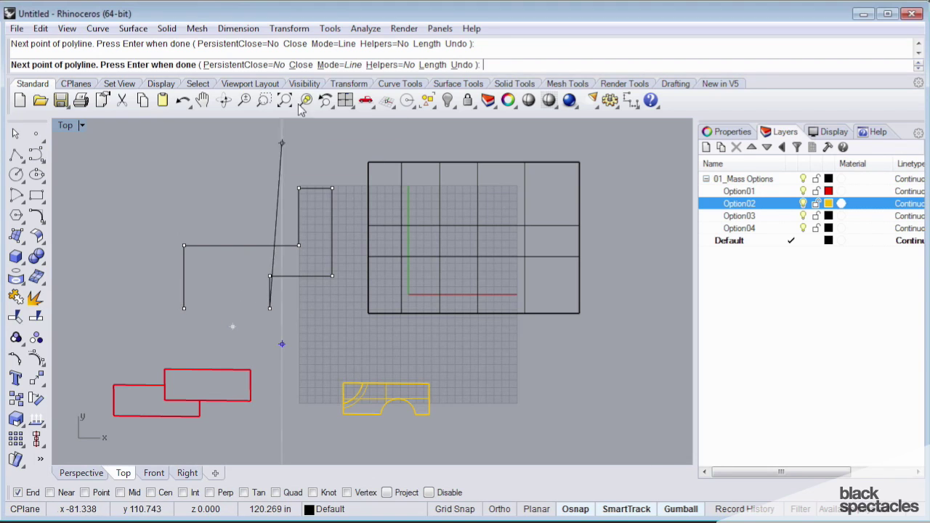
click(300, 65)
click(240, 246)
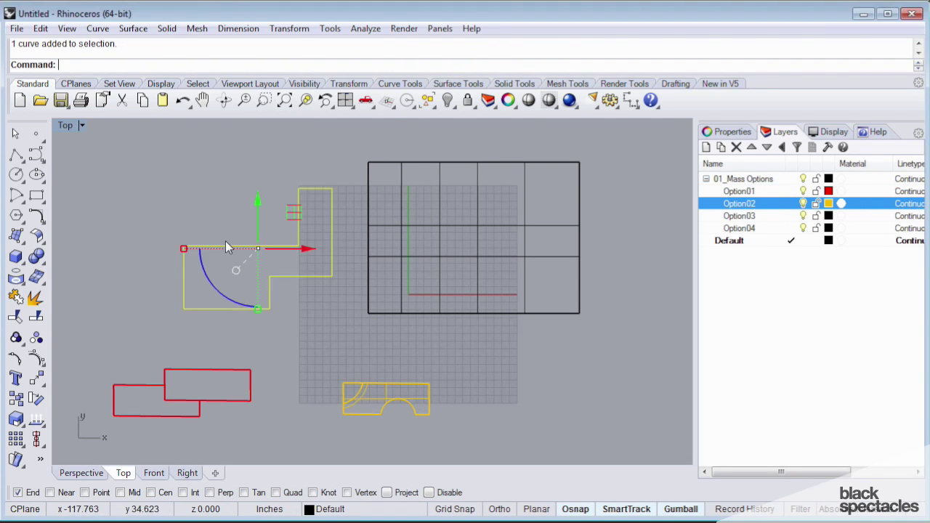
click(211, 210)
click(211, 246)
click(203, 212)
Draw a second stepped polyline of seven orthogonal segments left of the first profile, leaving it open and ending level with its start
scroll(209, 216, down, 2)
right_drag(147, 206, 249, 244)
text(Polyline)
key(Return)
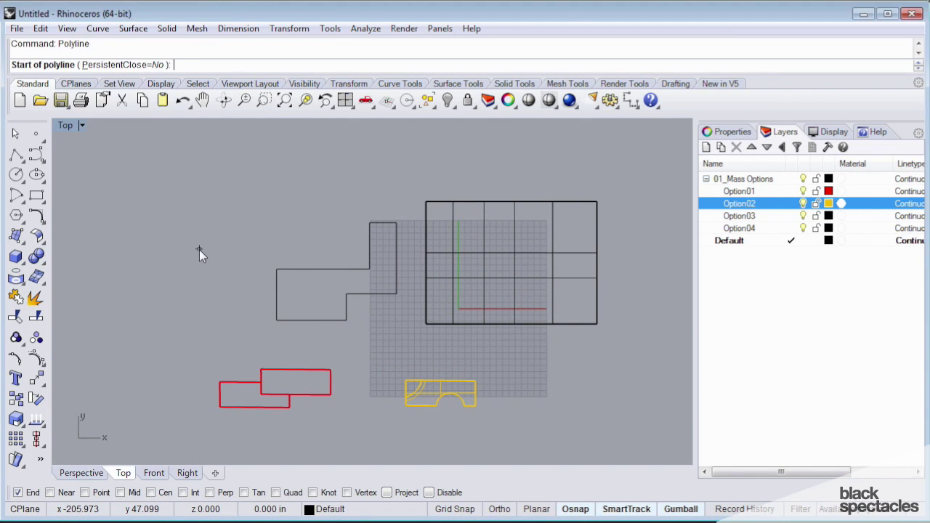
click(117, 306)
shift+click(117, 244)
shift+click(182, 244)
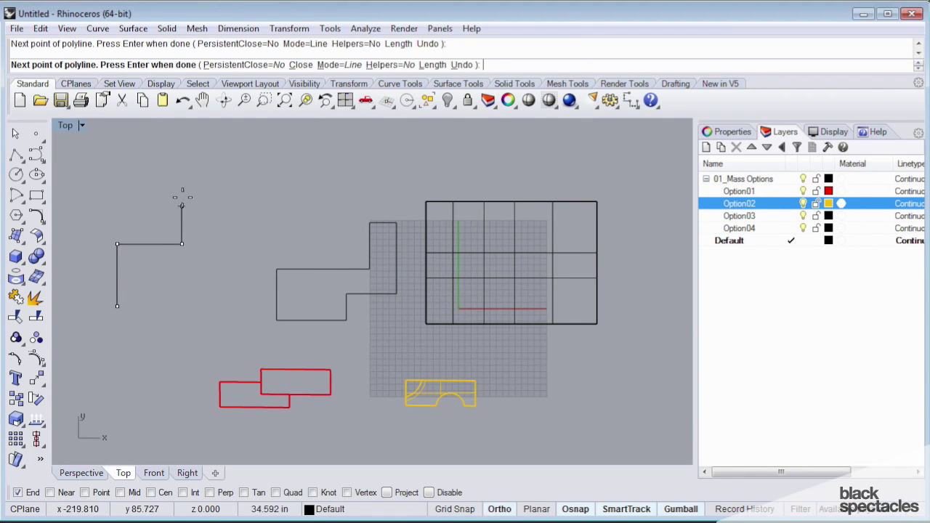
click(181, 197)
click(234, 276)
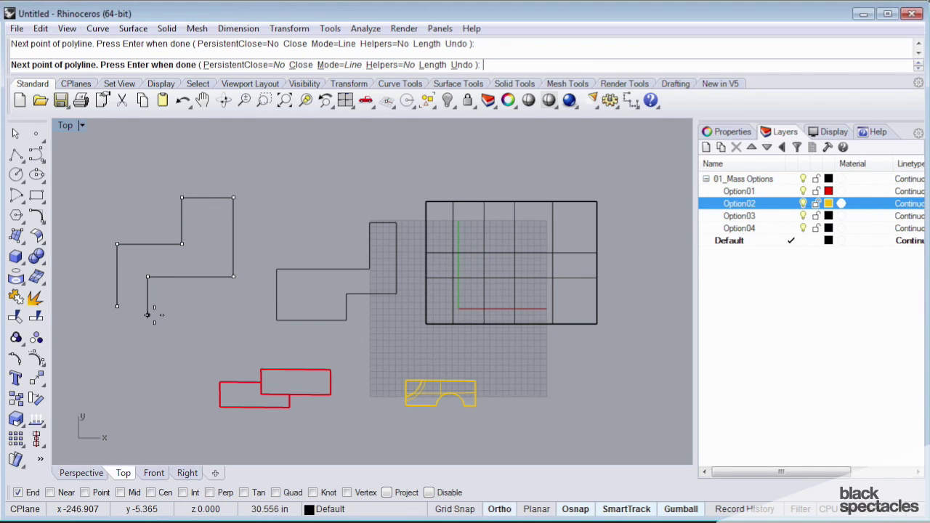
click(147, 306)
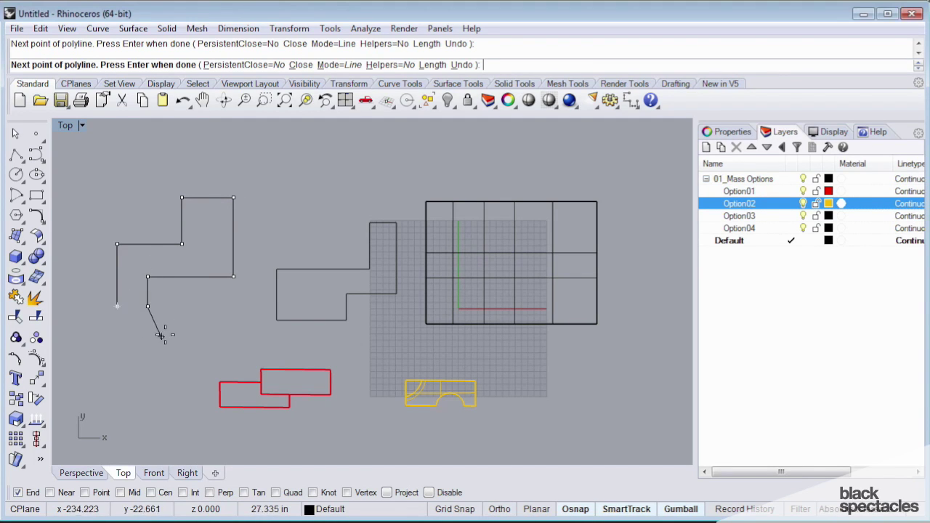
key(Return)
Draw a line bridging the two open ends of the second polyline
scroll(145, 312, up, 5)
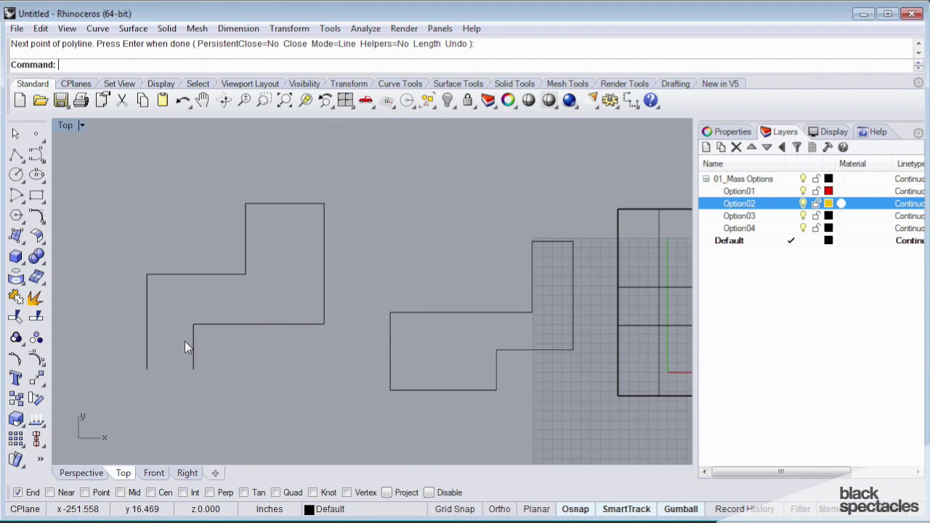
text(Po)
key(Return)
text(line)
key(Return)
click(193, 369)
click(147, 369)
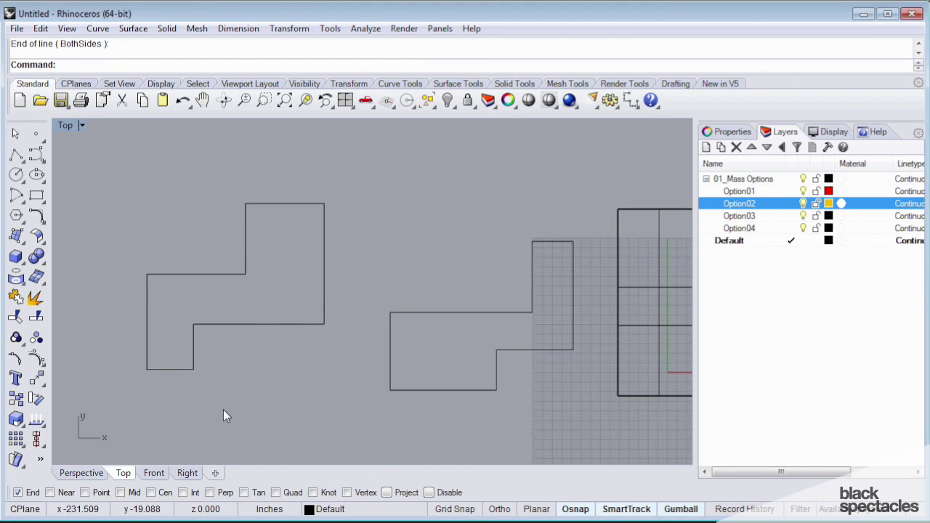
Join the bridging line and the open polyline into a single closed curve
click(192, 359)
click(186, 370)
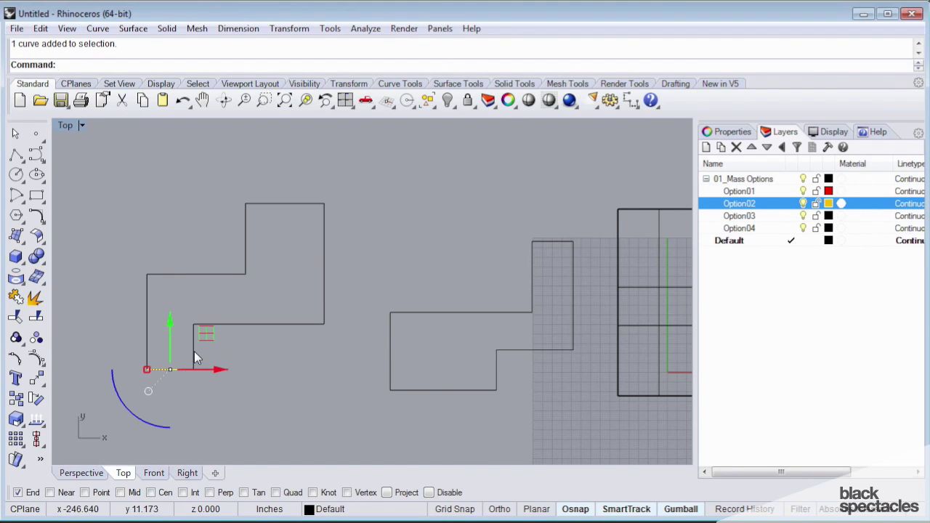
shift+click(194, 351)
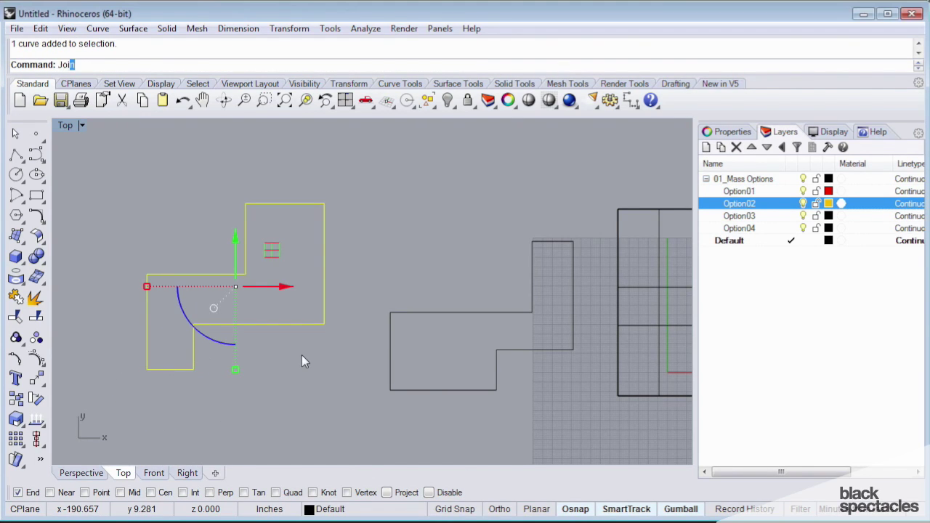
text(jo)
key(Return)
click(178, 320)
click(213, 324)
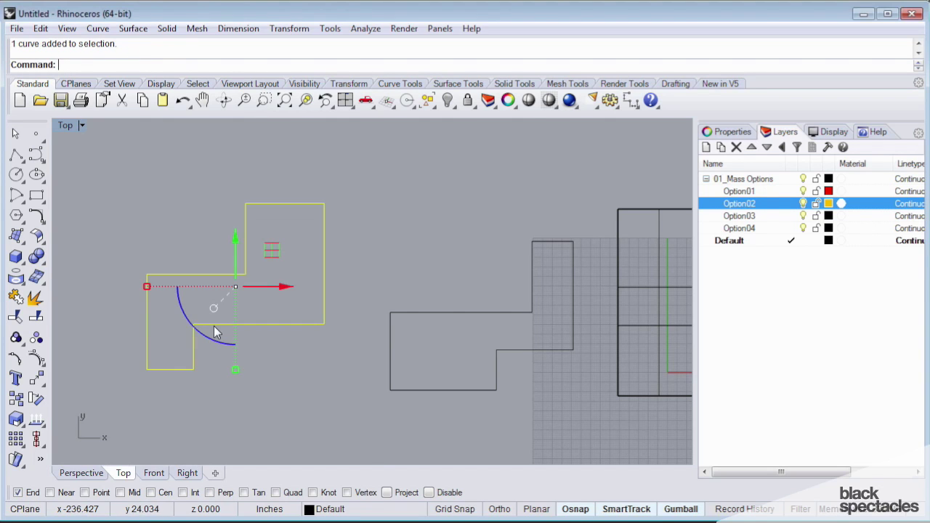
Delete the line bridging the two lower ends of the left stepped profile
click(277, 383)
click(183, 369)
key(Delete)
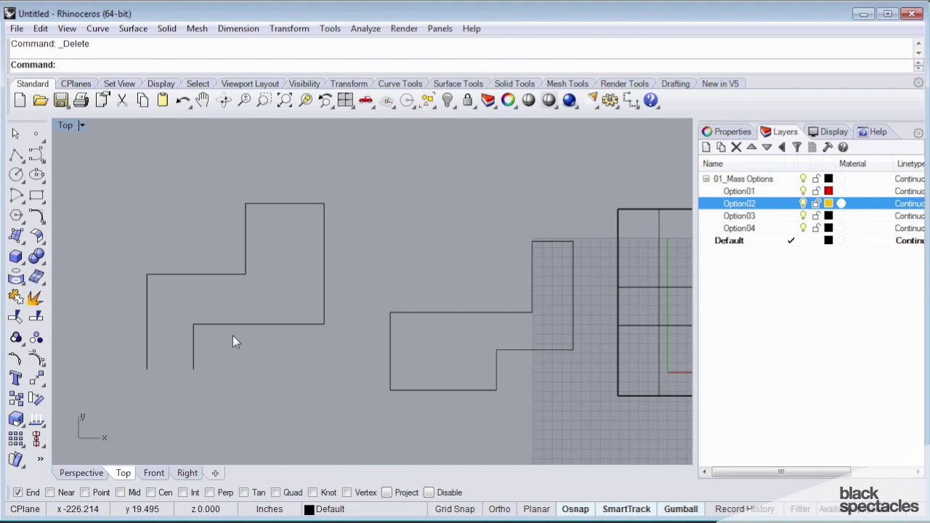
Close the open left polyline with the CloseCrv command and select it to check that it is one curve
text(CloseCrv)
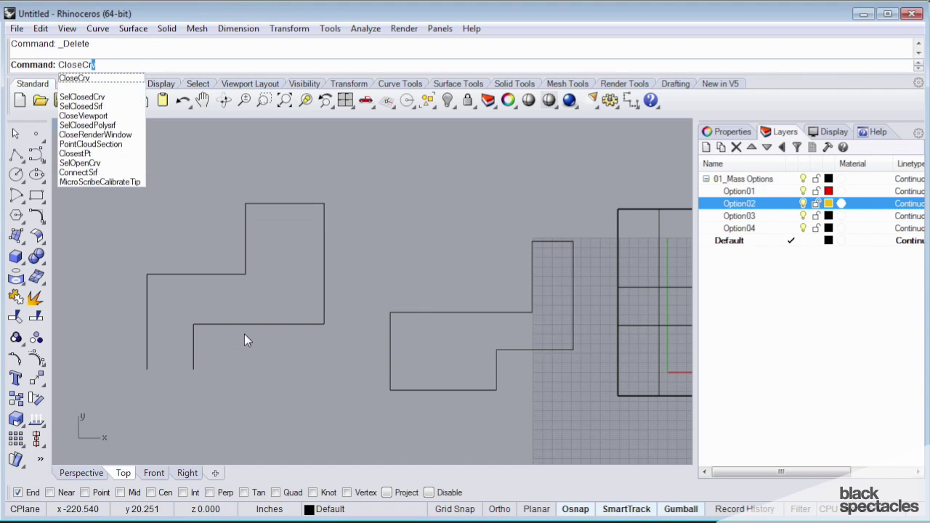
key(Return)
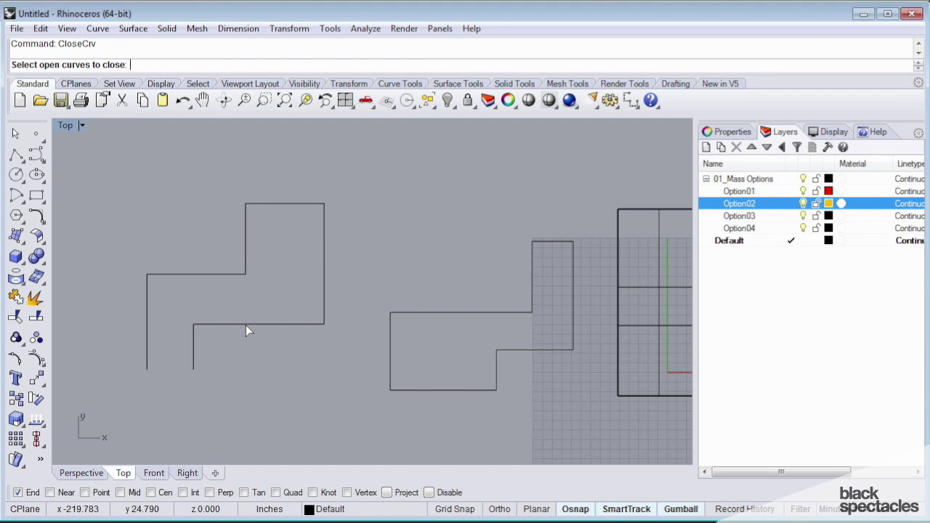
click(246, 325)
key(Return)
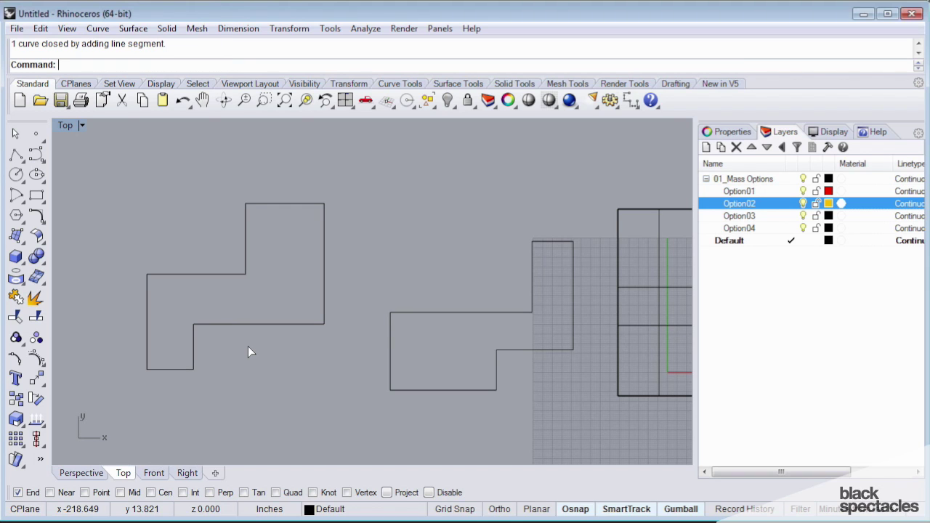
click(193, 363)
scroll(220, 367, down, 2)
key(Escape)
scroll(220, 365, down, 2)
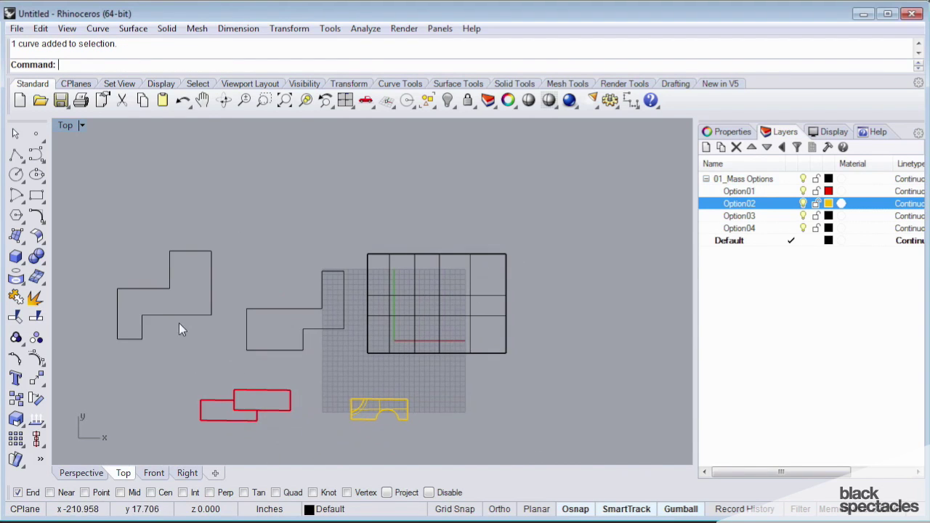
Delete the left stepped profile
scroll(197, 303, up, 2)
scroll(349, 276, down, 2)
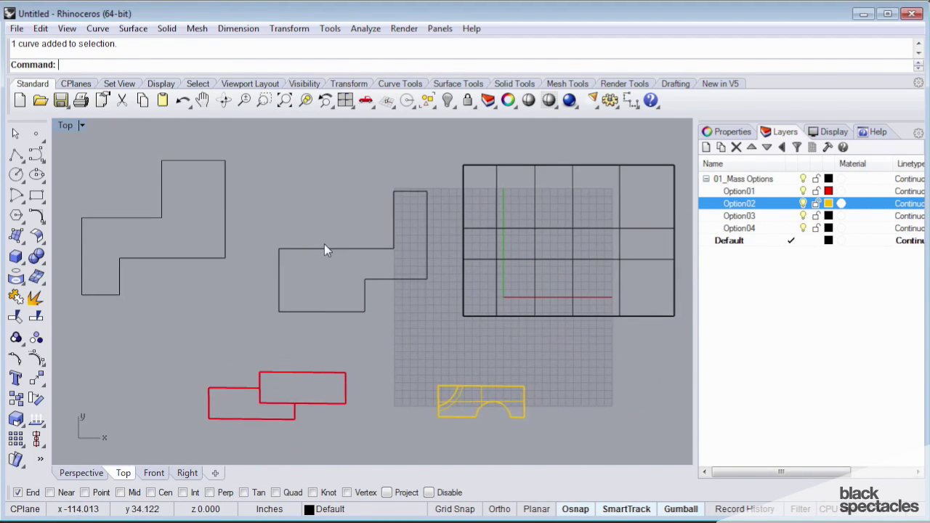
scroll(305, 205, up, 2)
click(253, 226)
key(Delete)
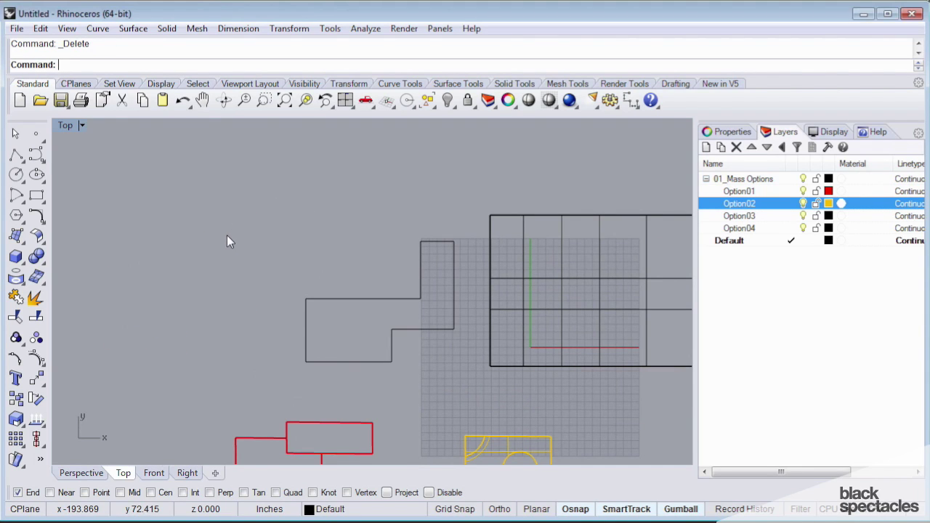
Draw a closed, kidney-shaped degree-3 curve from seven control points above the remaining stepped profile
key(Return)
click(279, 281)
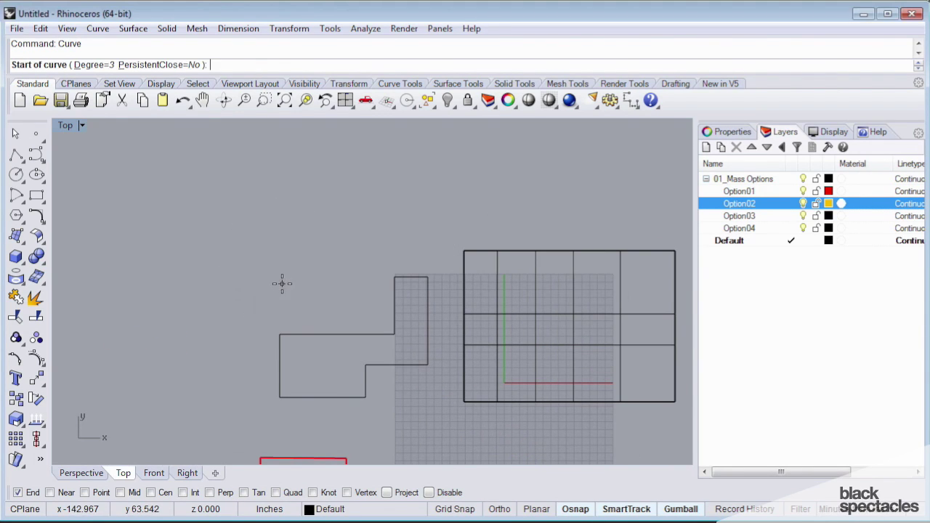
click(279, 218)
click(323, 187)
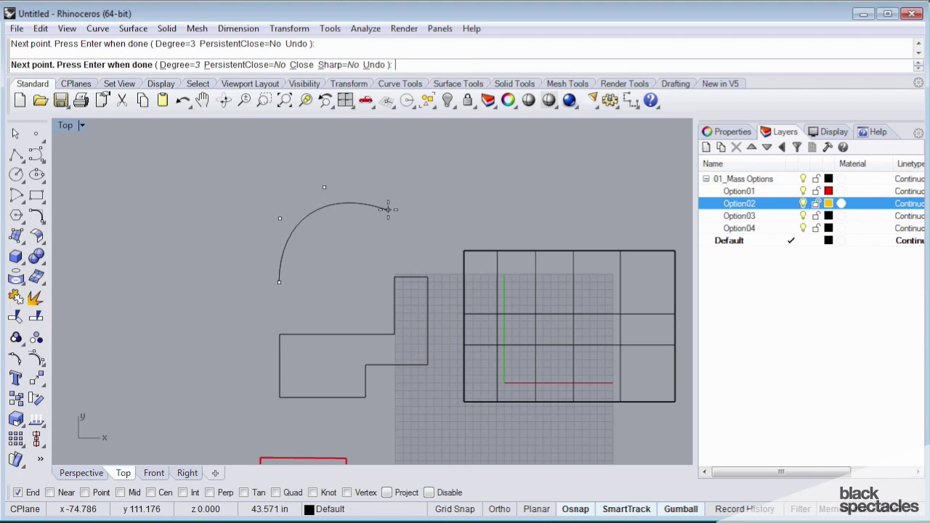
click(386, 211)
click(325, 234)
click(362, 263)
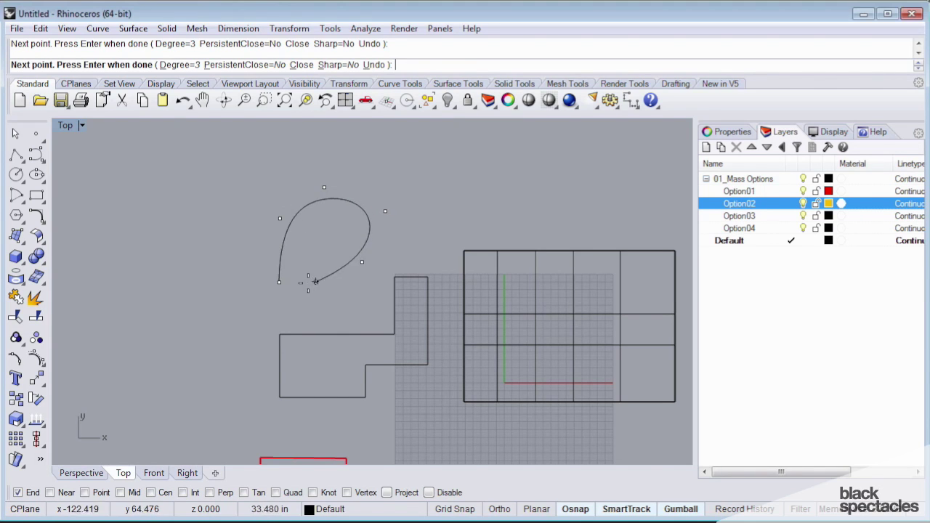
click(315, 273)
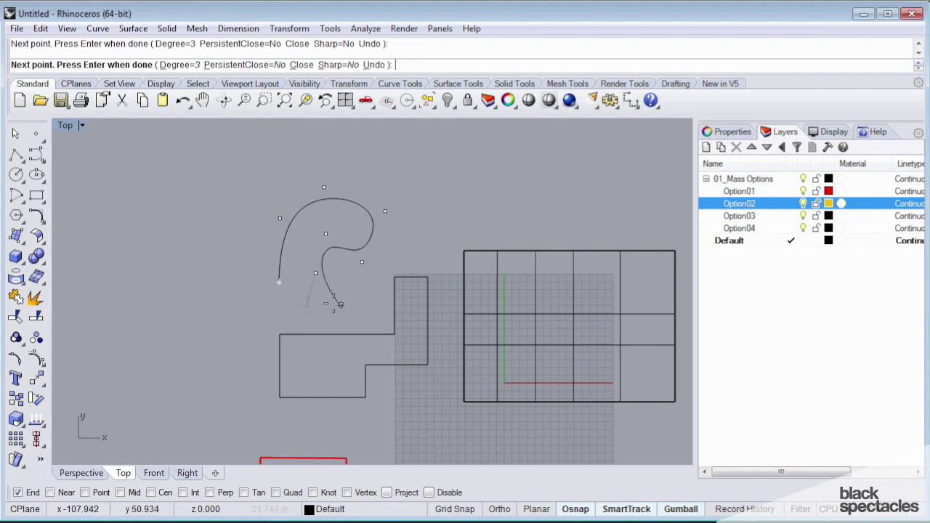
click(300, 65)
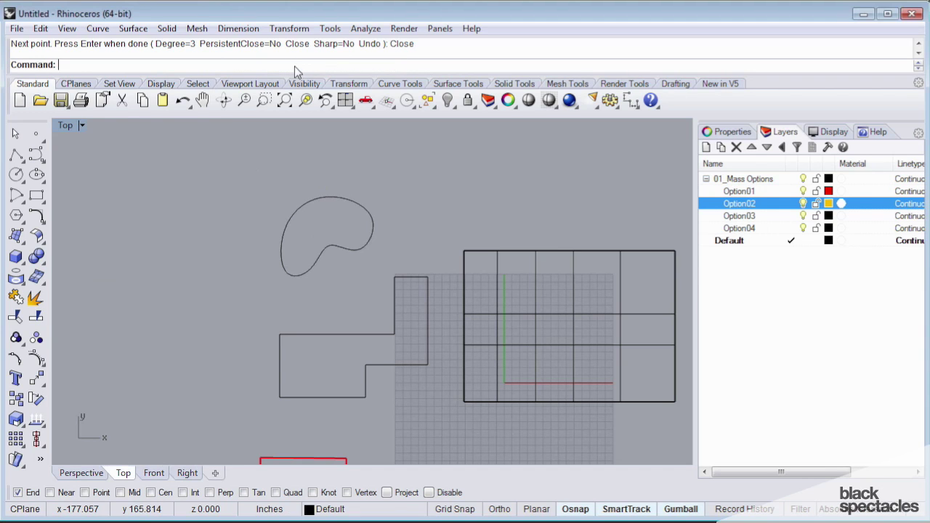
Show the control points of the freeform curve and stepped profile, and move the profile's two leftmost points further left
click(336, 250)
right_drag(342, 281, 304, 233)
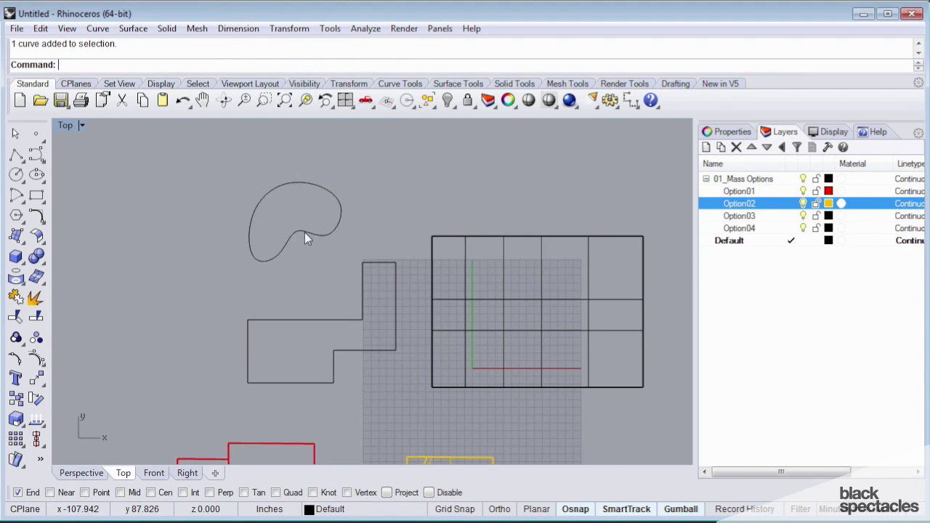
click(311, 320)
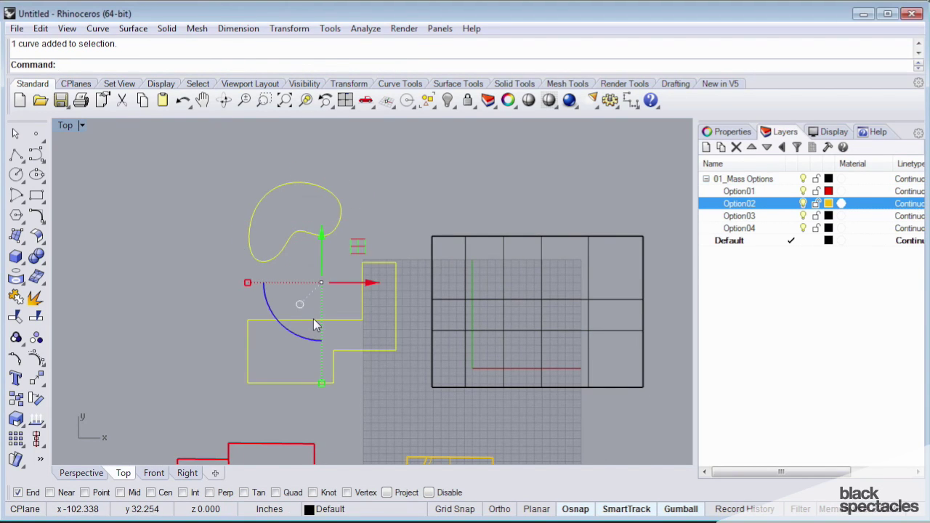
key(F10)
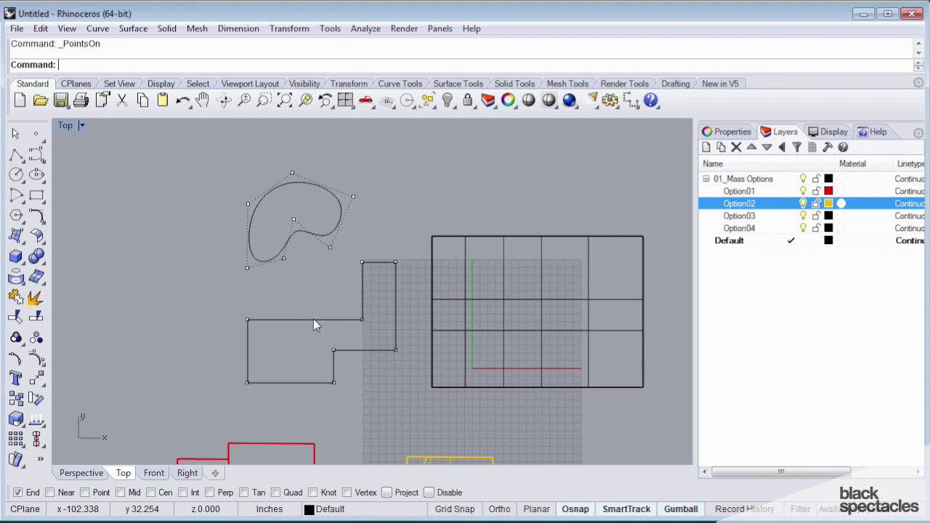
drag(223, 307, 272, 403)
drag(282, 350, 220, 348)
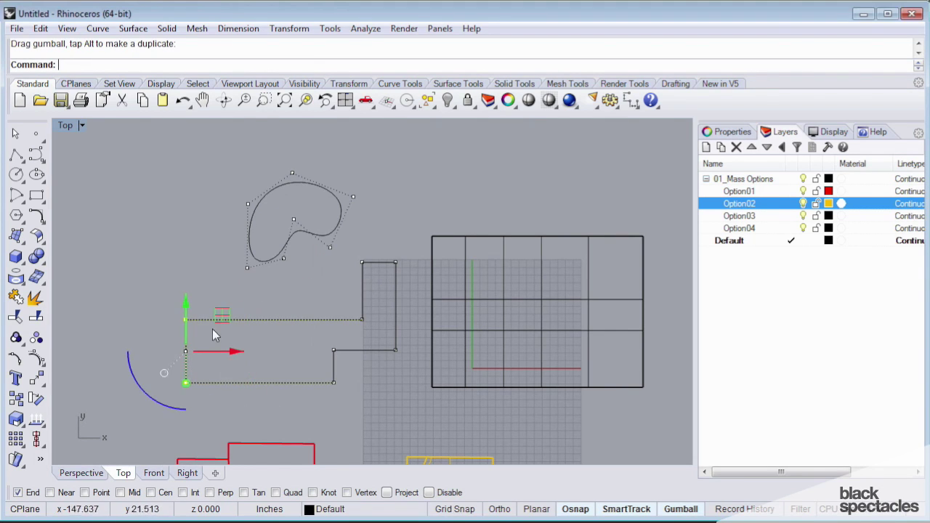
Raise the stepped profile's upper-left corner point, pull the freeform curve's lower-left control point outward to the left, and hide the points
drag(161, 288, 190, 282)
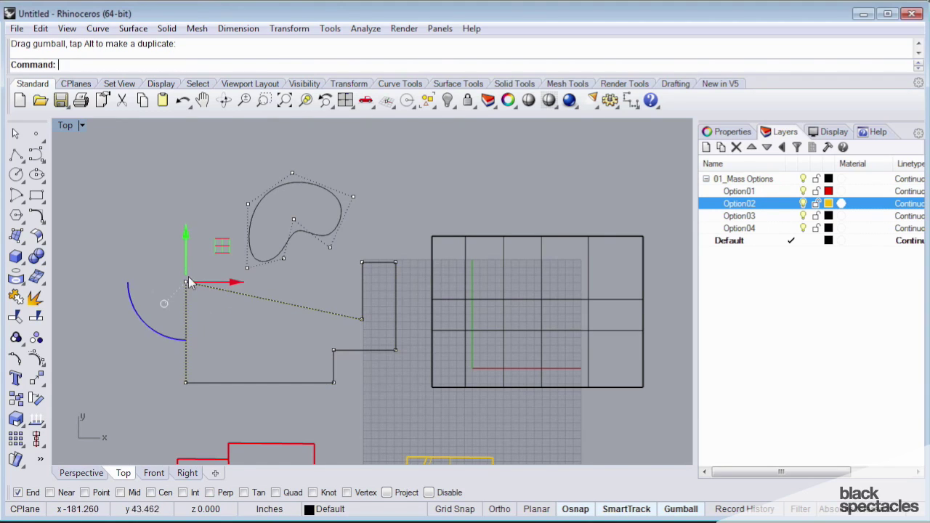
key(Escape)
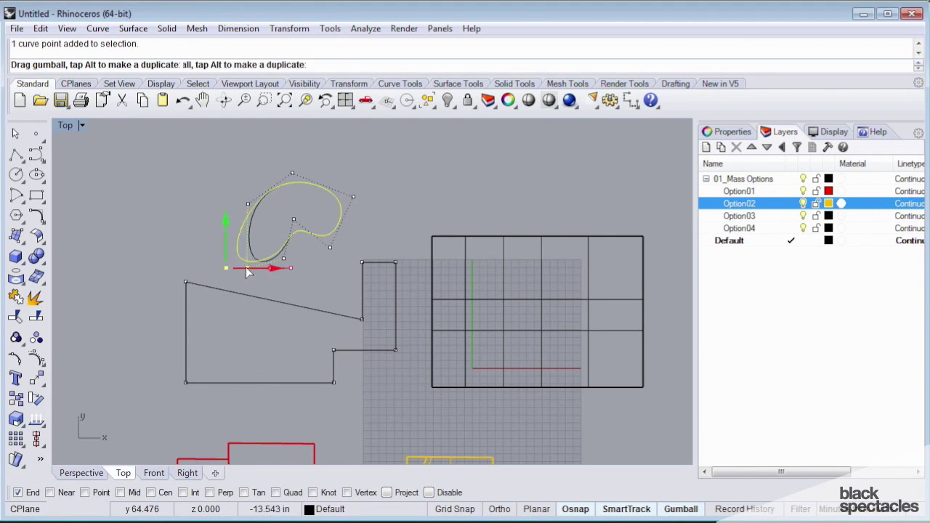
drag(254, 271, 256, 271)
key(Escape)
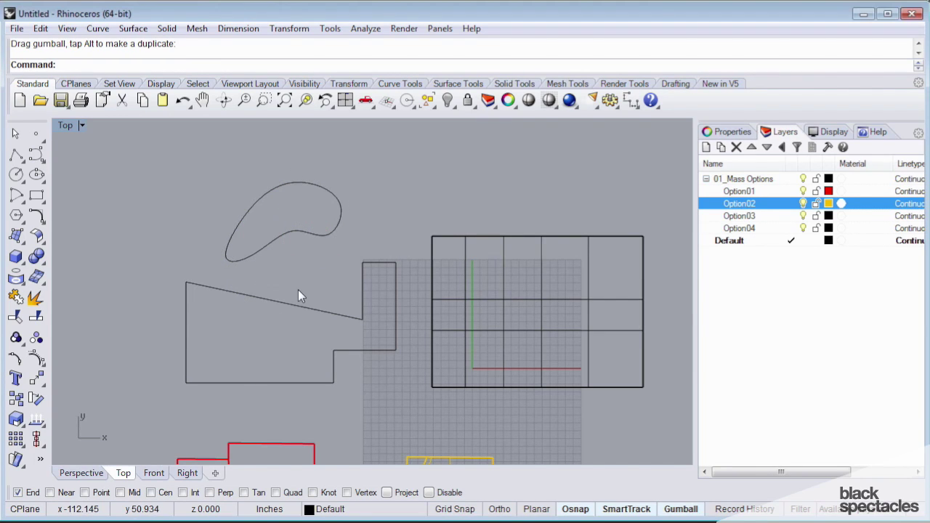
Undo the last two control-point moves and leave point editing
key(ctrl+z)
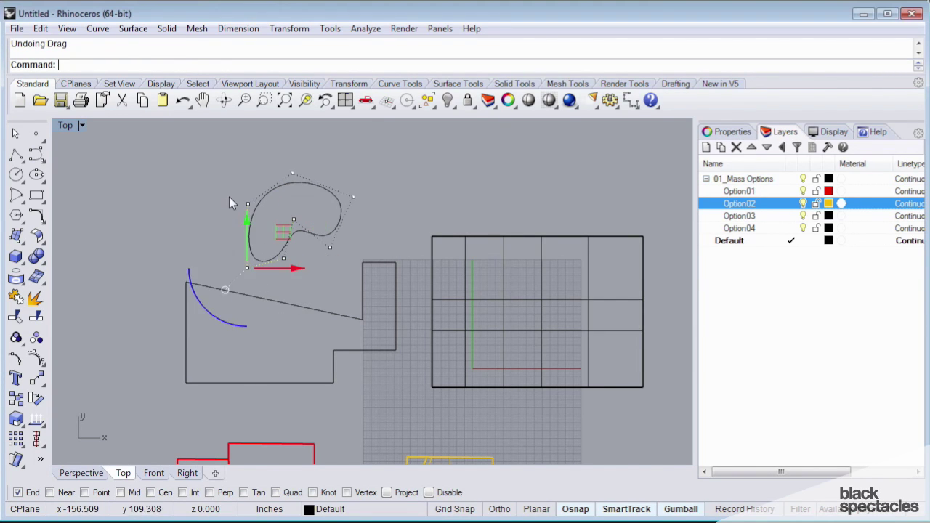
key(ctrl+z)
key(Escape)
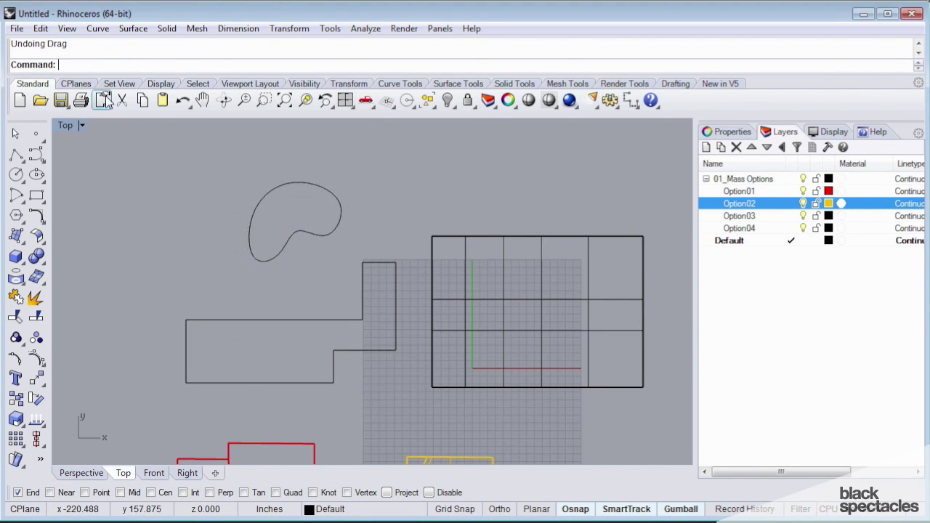
In a maximized Perspective view, scale the stepped profile down to about half its size from its lower-left corner
click(345, 100)
double_click(411, 125)
click(326, 243)
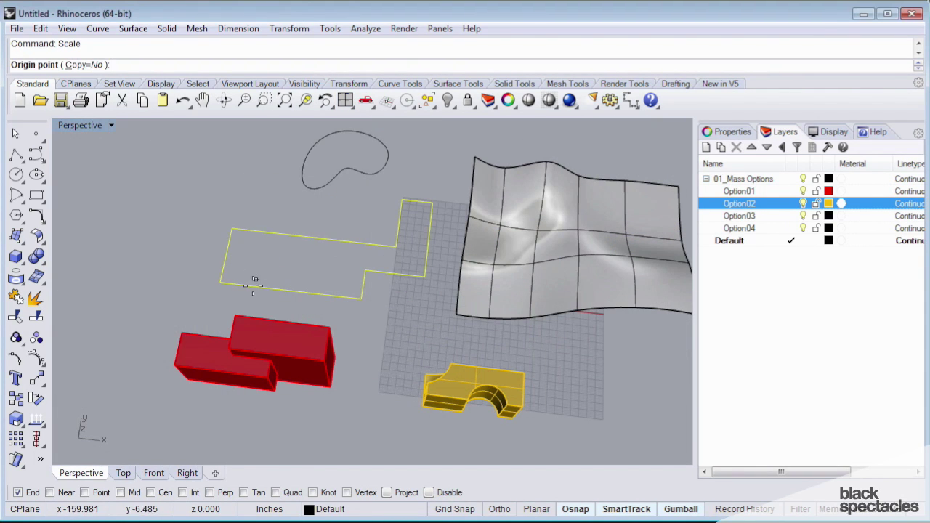
click(220, 282)
click(419, 305)
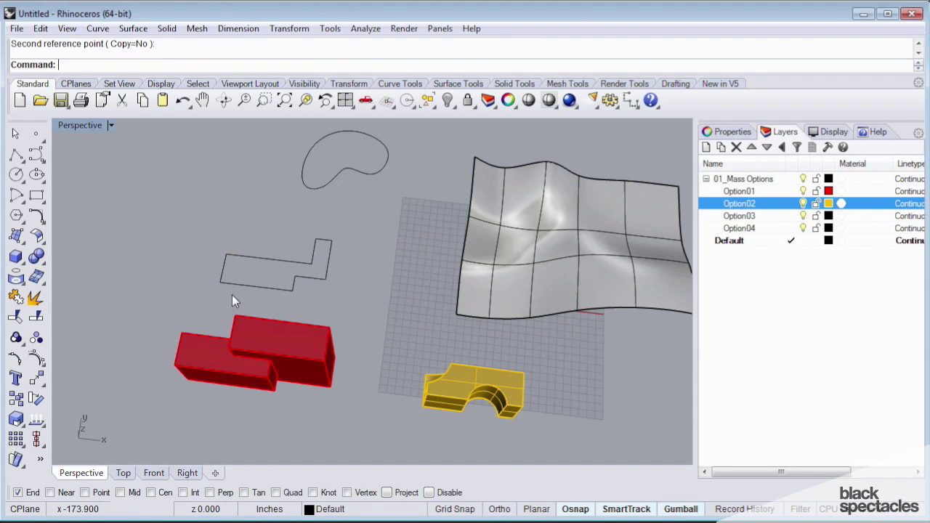
Move the scaled stepped profile onto the outer corner of the undulating surface
right_drag(218, 291, 308, 267)
click(325, 267)
shift+right_drag(384, 212, 480, 256)
right_drag(445, 211, 394, 285)
scroll(494, 257, up, 3)
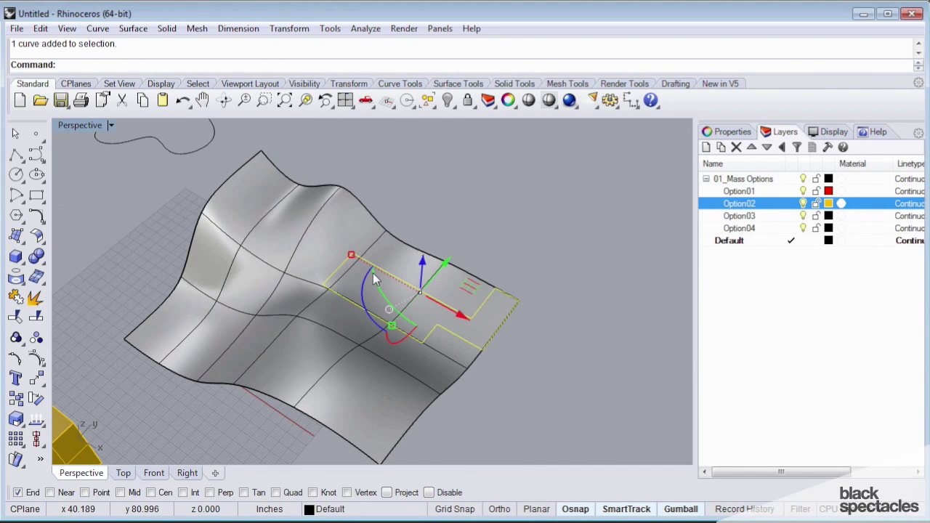
Extrude the stepped profile upward about 24.6 inches with ExtrudeCrv, leaving the ends open, and select the extrusion
text(rudeCrv)
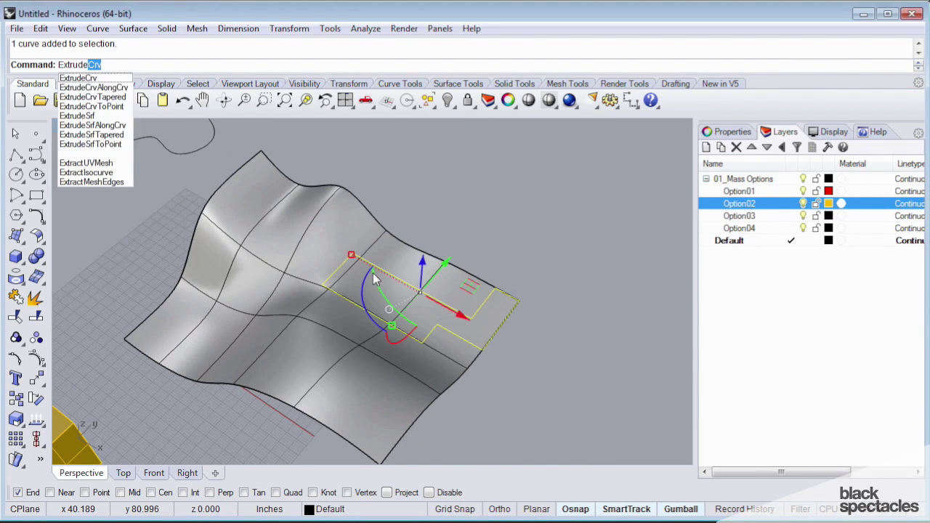
key(Return)
mouse_move(372, 272)
right_down()
mouse_move(407, 240)
mouse_move(318, 249)
mouse_move(289, 239)
mouse_move(413, 233)
mouse_move(341, 295)
mouse_move(460, 353)
mouse_move(294, 269)
mouse_move(301, 255)
mouse_move(256, 318)
mouse_move(378, 262)
right_up()
click(321, 231)
click(443, 230)
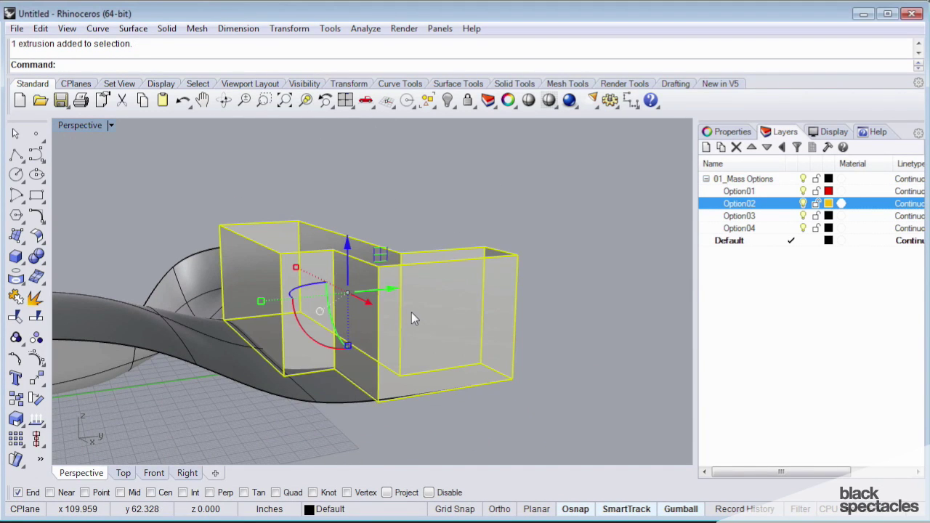
Cap the open ends of the extrusion, inspect the solid, and undo both the cap and the extrusion
text(Cap)
key(Return)
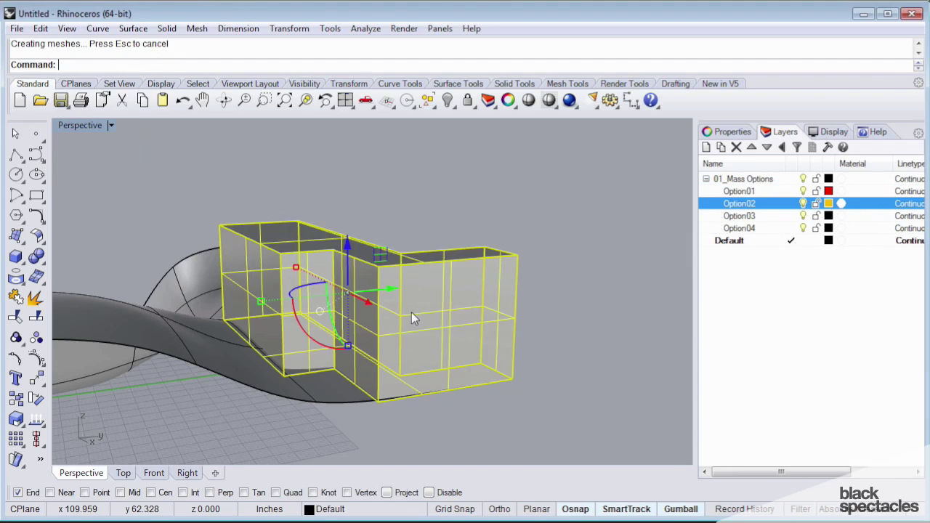
right_drag(276, 295, 336, 189)
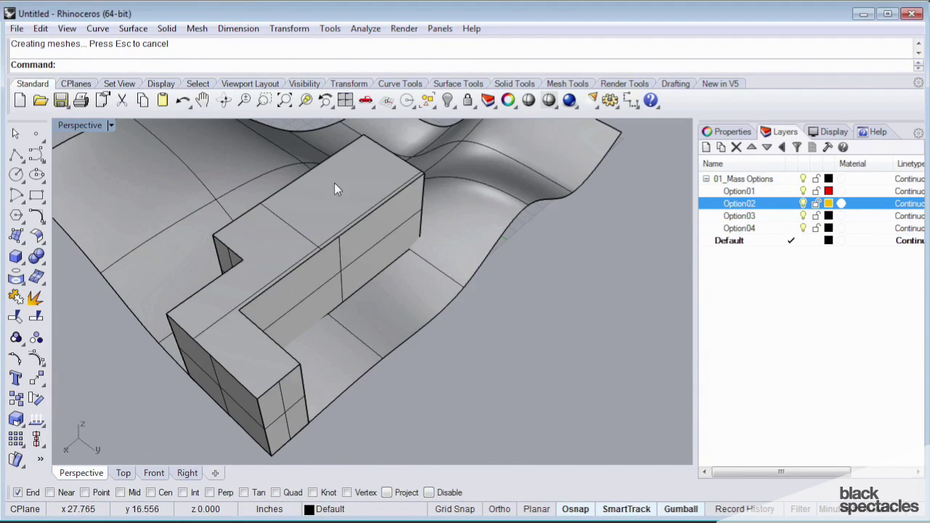
right_drag(207, 329, 280, 265)
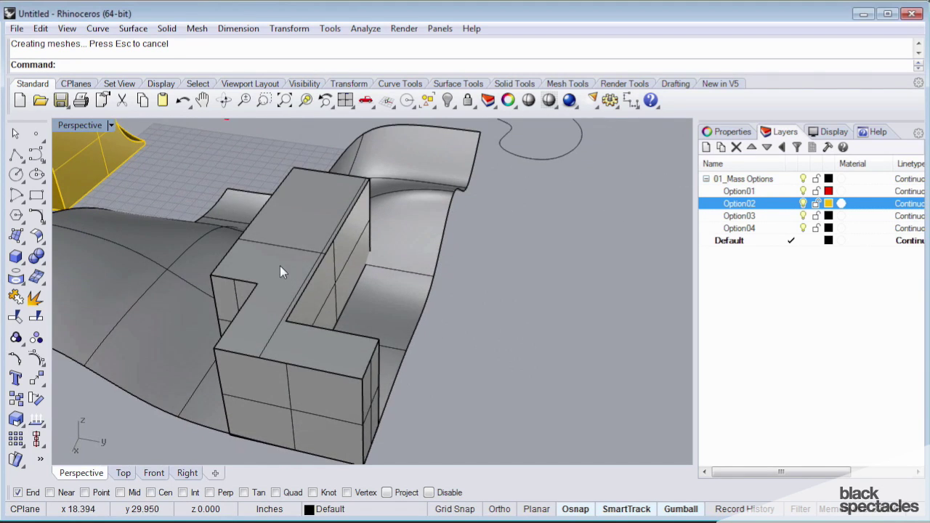
key(ctrl+z)
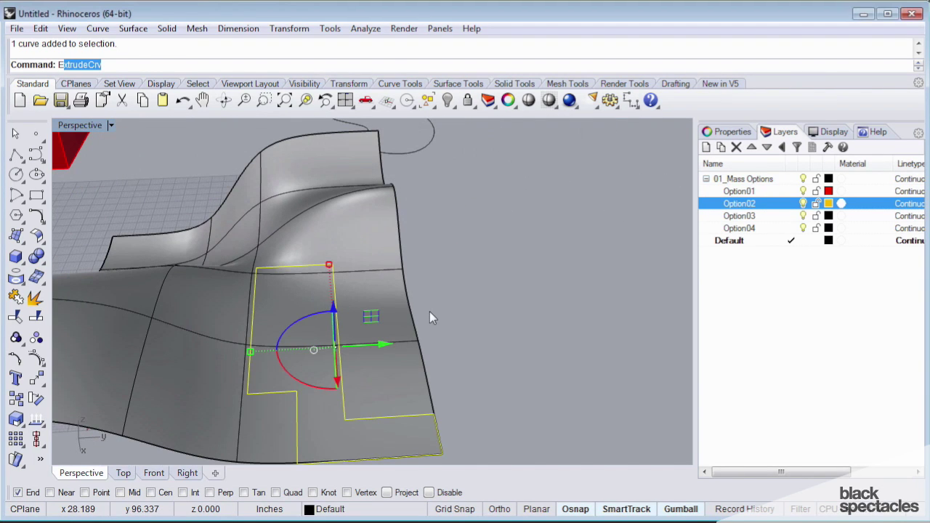
Extrude the stepped profile 120 inches upward with ExtrudeCrv, with the Solid option set to Yes
text(rudeC)
key(Return)
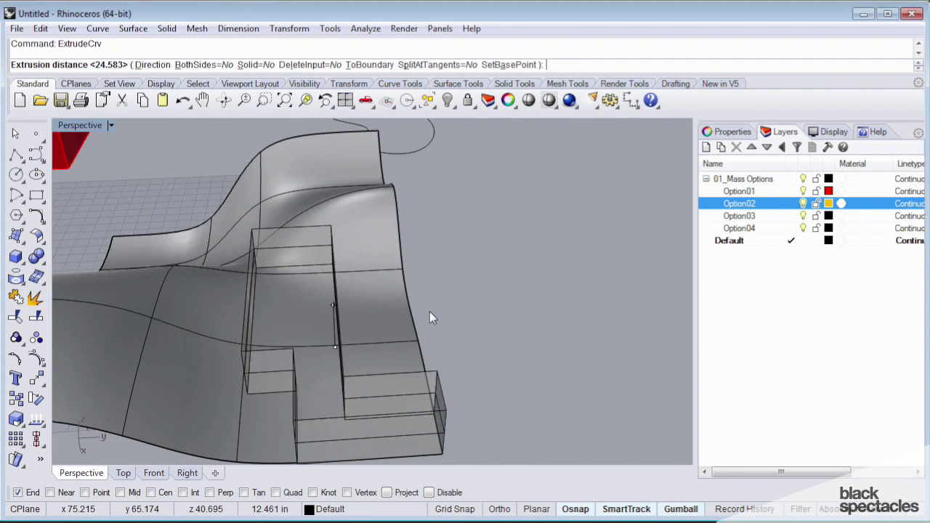
click(260, 66)
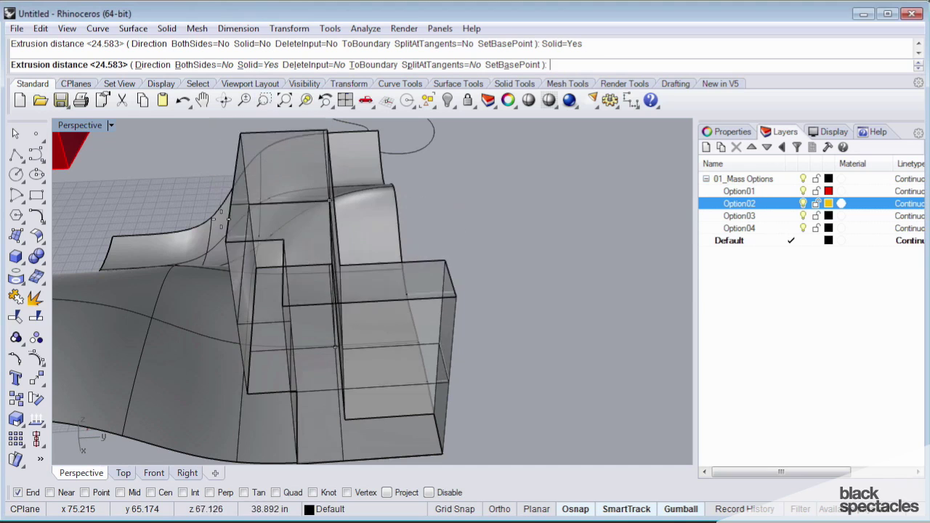
text(s)
key(Return)
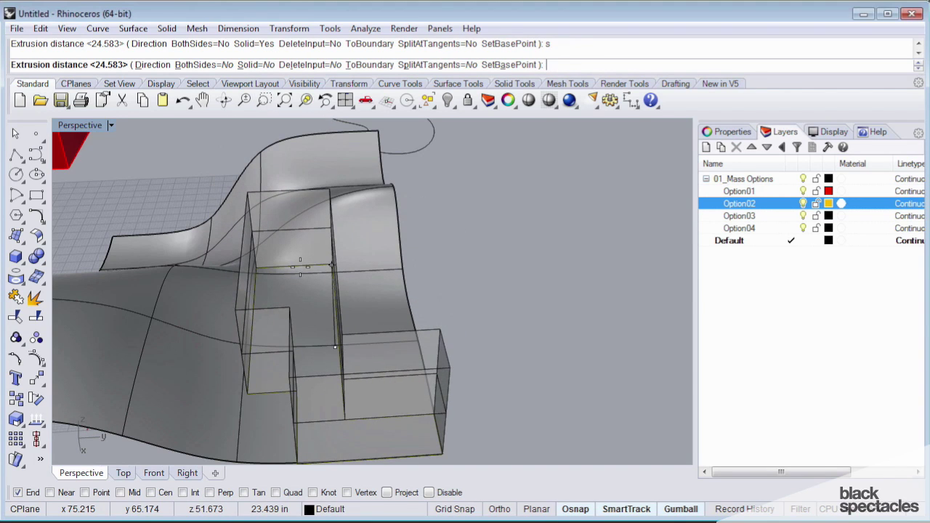
click(258, 65)
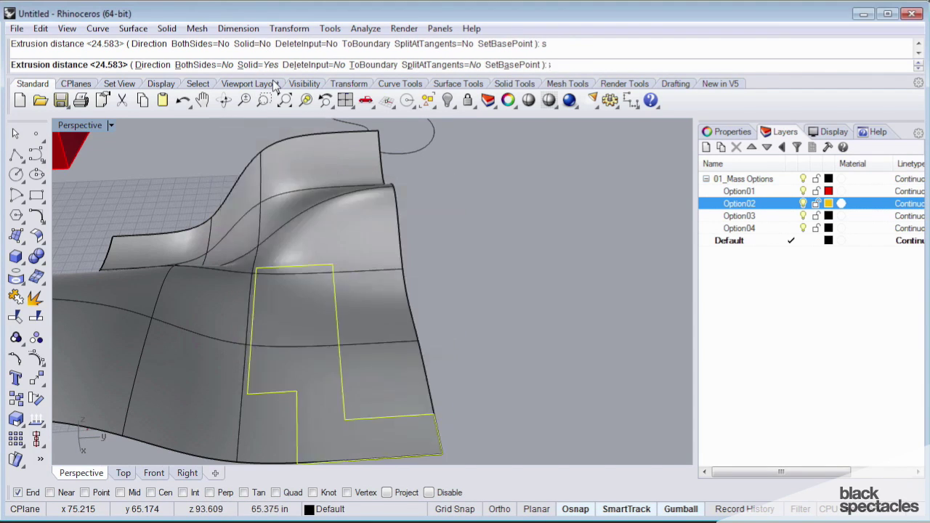
text(s)
key(Return)
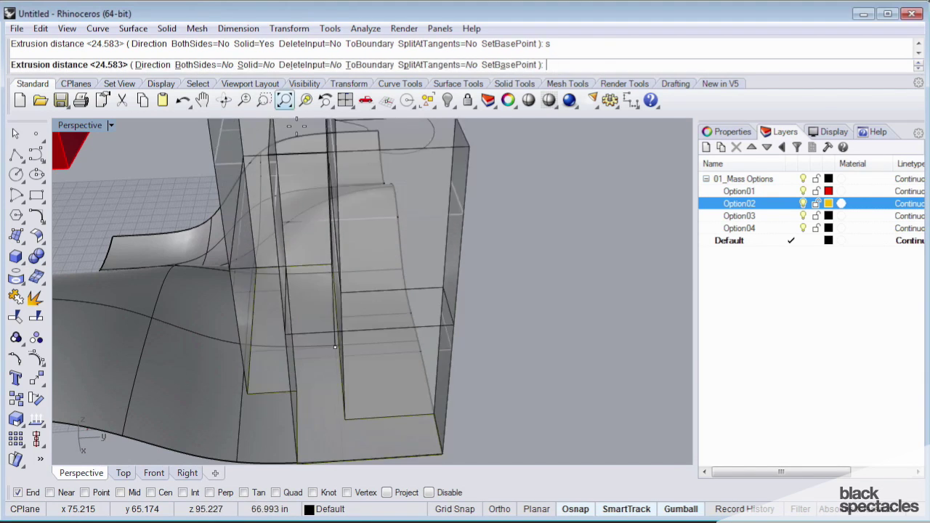
text(s)
key(Return)
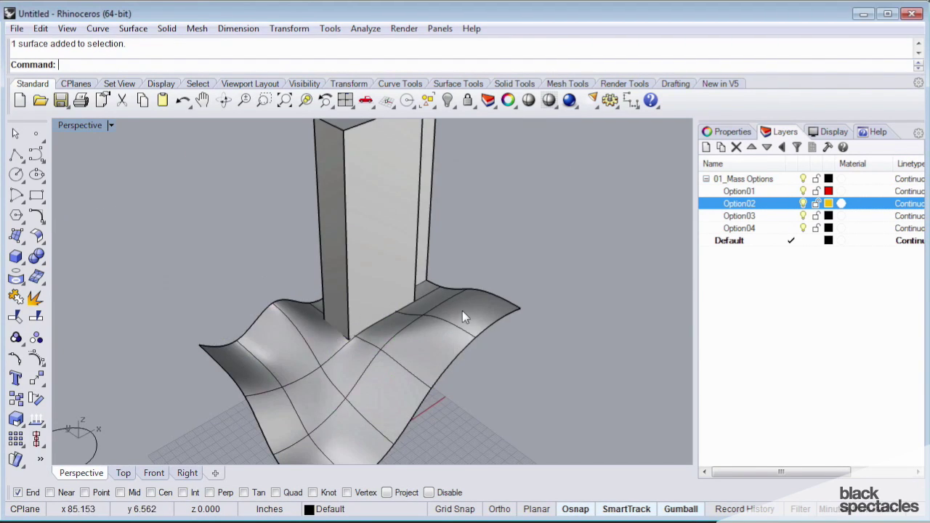
Inspect the tall stepped solid from several sides and measure its height with the Distance command
right_drag(462, 312, 301, 261)
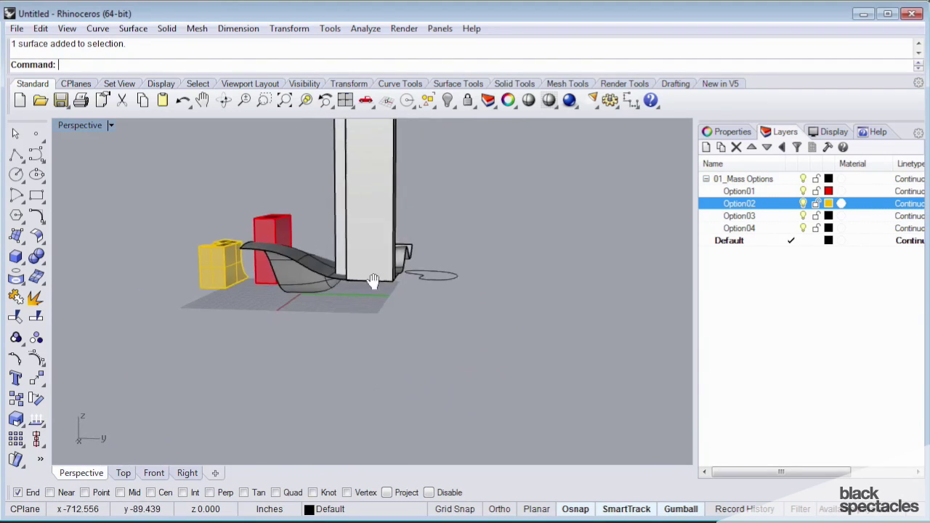
shift+right_drag(373, 281, 377, 392)
right_drag(378, 291, 463, 308)
click(441, 285)
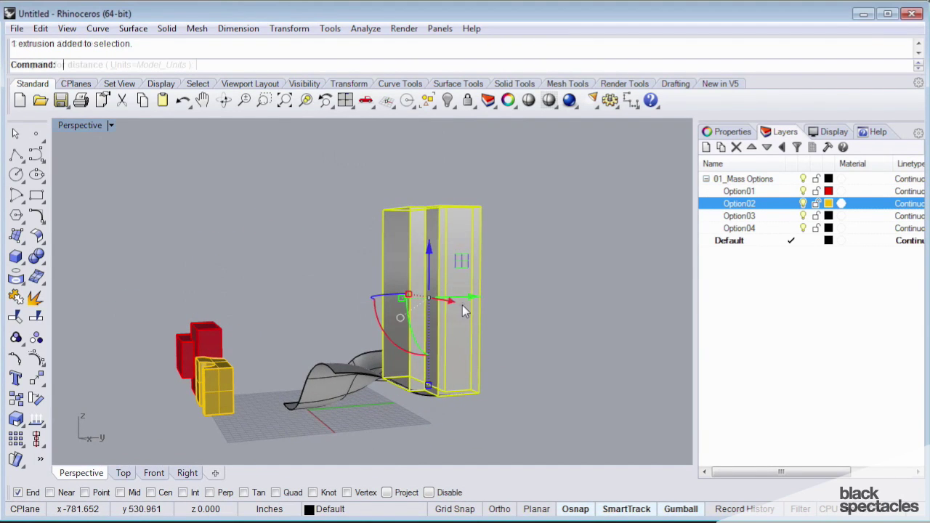
right_click(462, 305)
scroll(460, 364, up, 4)
shift+right_drag(507, 278, 501, 331)
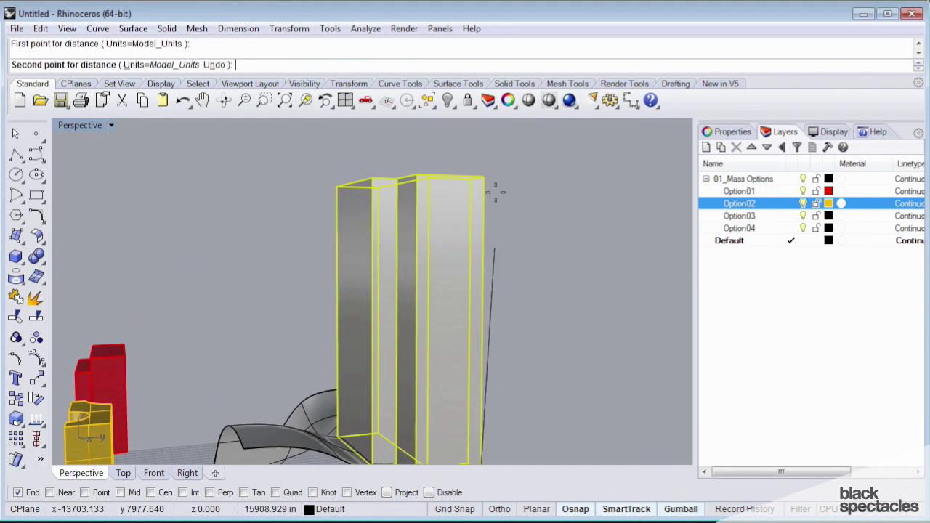
click(489, 188)
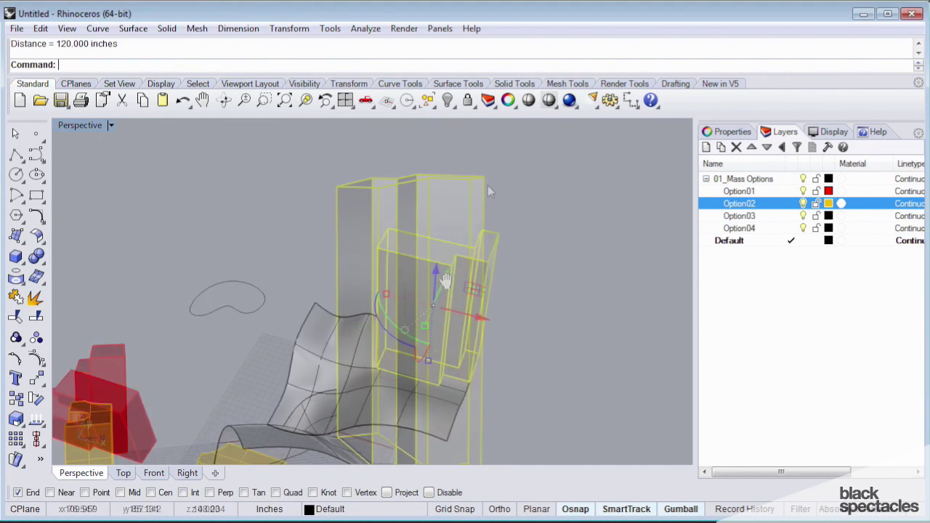
mouse_move(444, 280)
right_down()
mouse_move(396, 257)
mouse_move(452, 286)
right_up()
key(Escape)
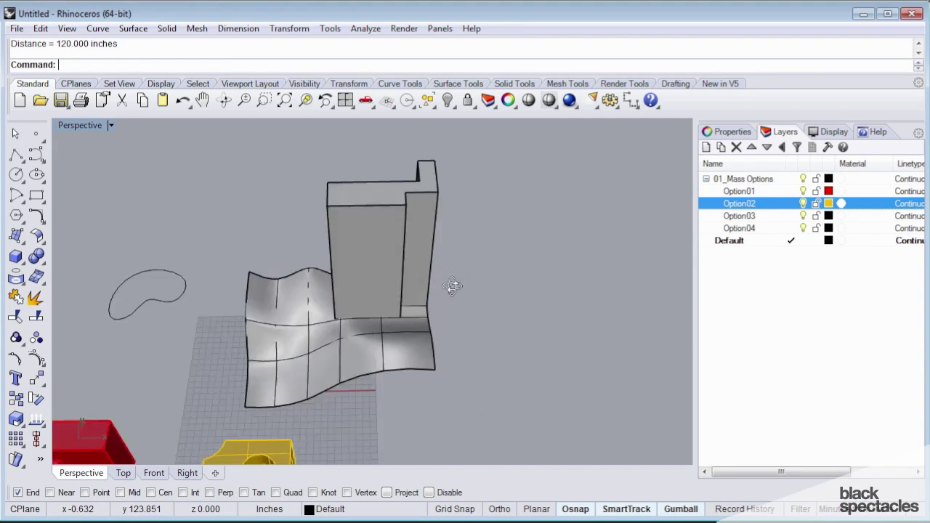
Replace the tall extrusion with a shorter solid by extruding the stepped profile about 18.9 inches upward with ExtrudeCrv
text(E)
text(xtrudeCrv)
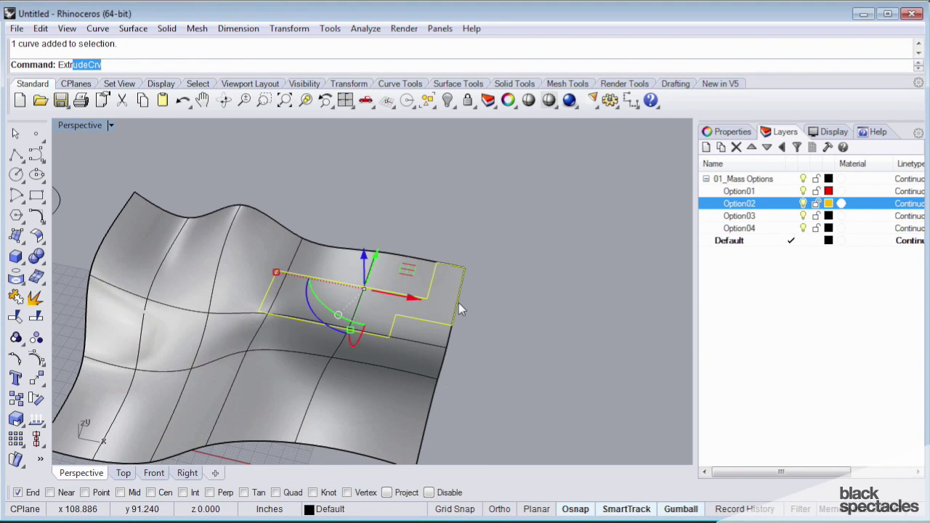
key(Return)
right_drag(499, 258, 479, 243)
right_click(496, 270)
mouse_move(442, 272)
right_down()
mouse_move(344, 268)
mouse_move(318, 388)
right_up()
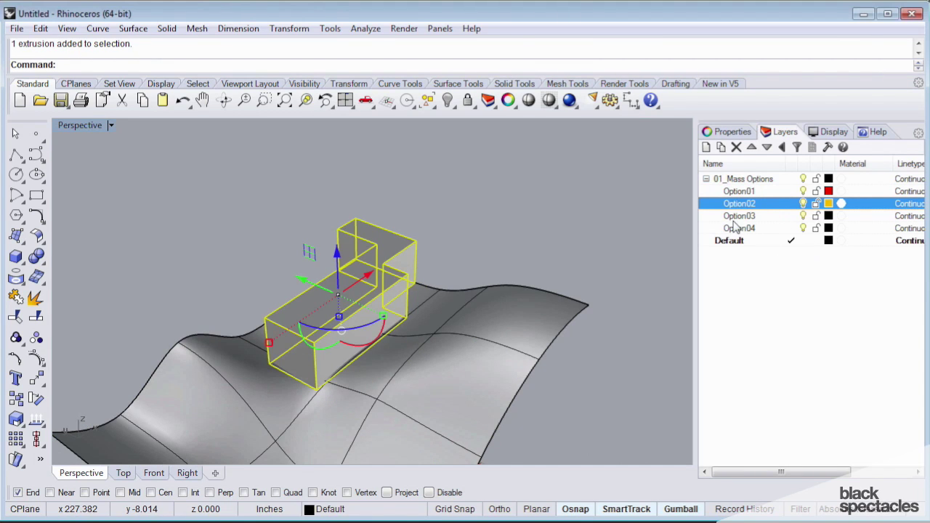
Assign the stepped solid to the Option03 layer and set that layer's colour to Chartreuse
click(732, 131)
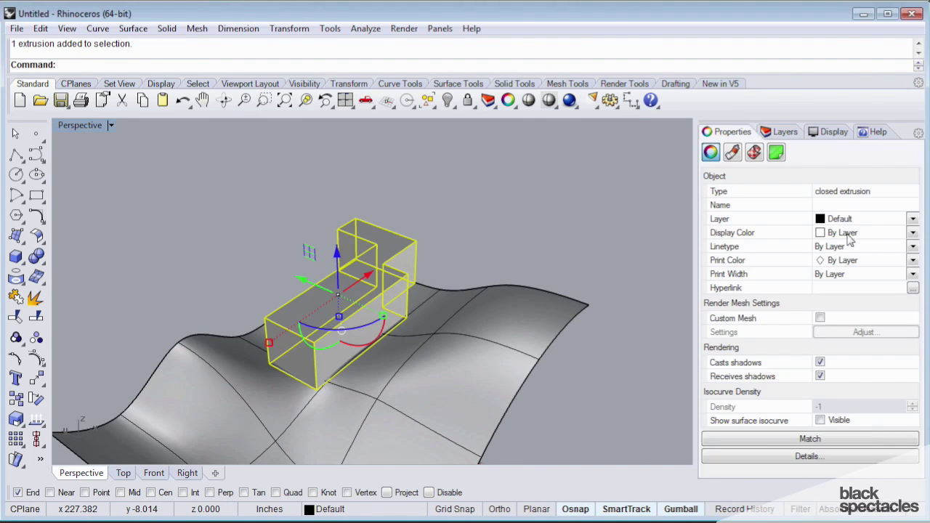
click(913, 220)
click(864, 270)
click(785, 131)
click(829, 216)
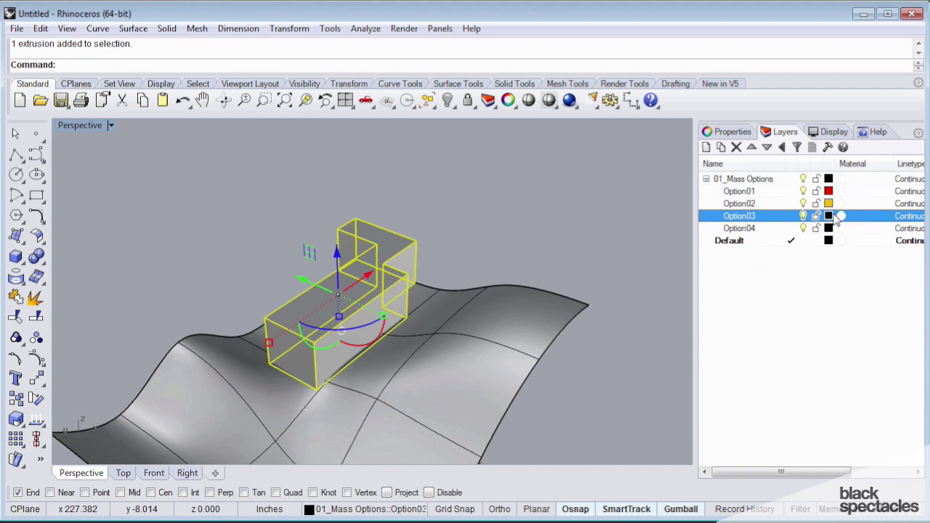
click(435, 279)
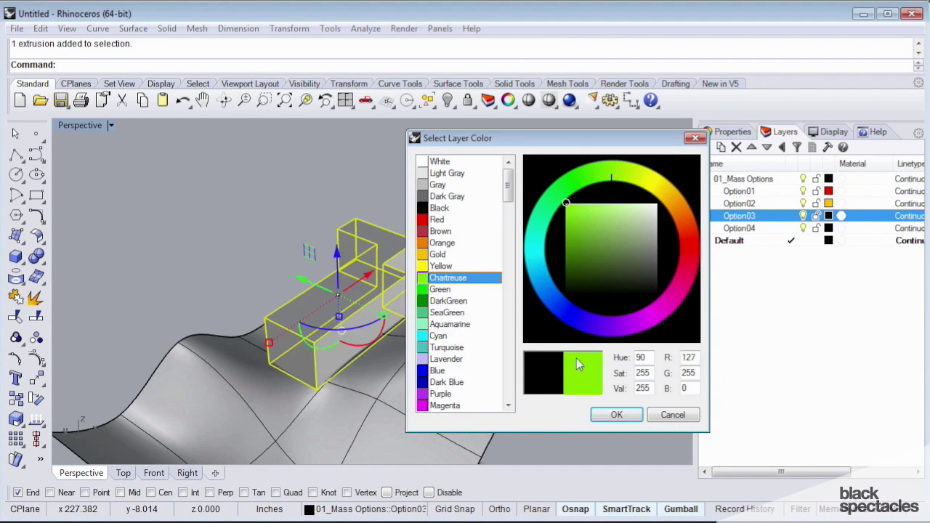
click(617, 415)
Extrude the closed freeform kidney-shaped curve upward into a solid with ExtrudeCrv, keeping the Solid option on
right_drag(297, 232, 434, 234)
scroll(434, 234, down, 5)
scroll(263, 288, up, 4)
shift+right_drag(255, 327, 299, 314)
scroll(299, 314, up, 4)
click(290, 311)
text(ExtrudeCrv)
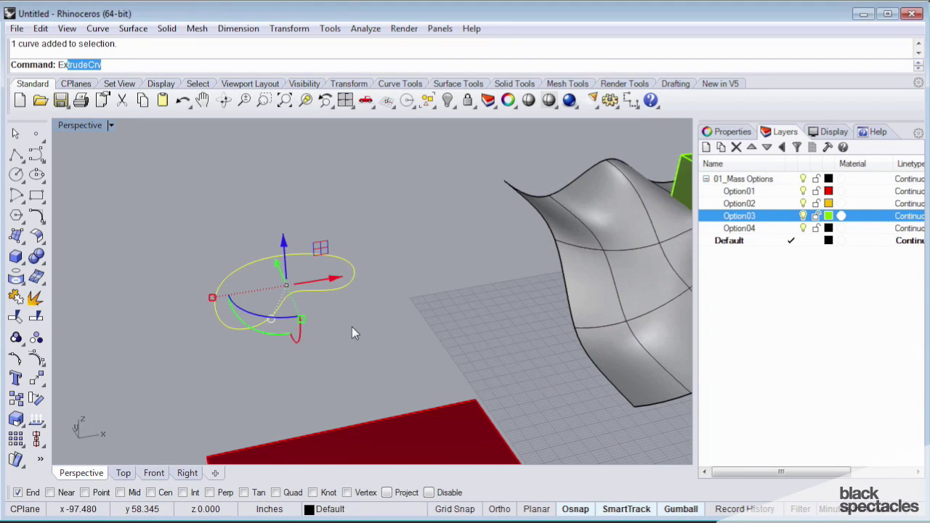
key(Escape)
right_drag(352, 333, 409, 311)
scroll(388, 313, up, 2)
click(396, 309)
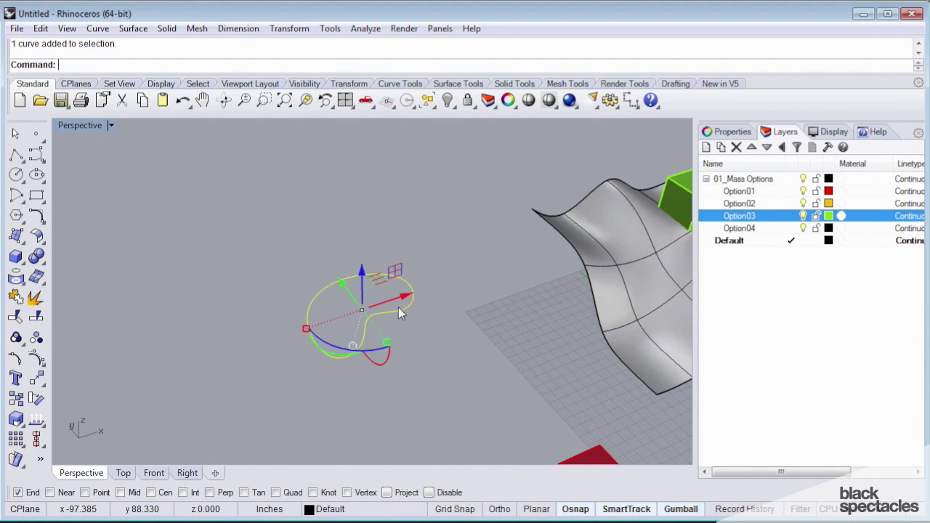
key(Return)
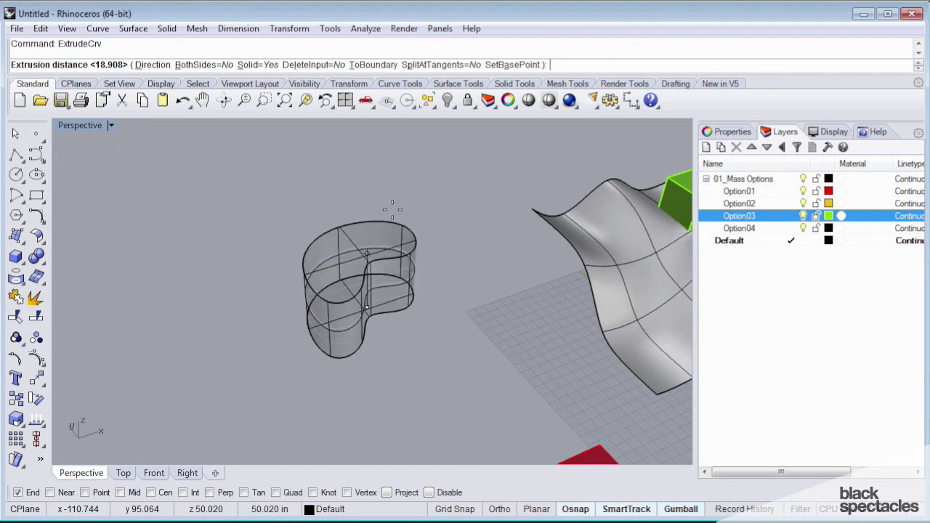
click(437, 279)
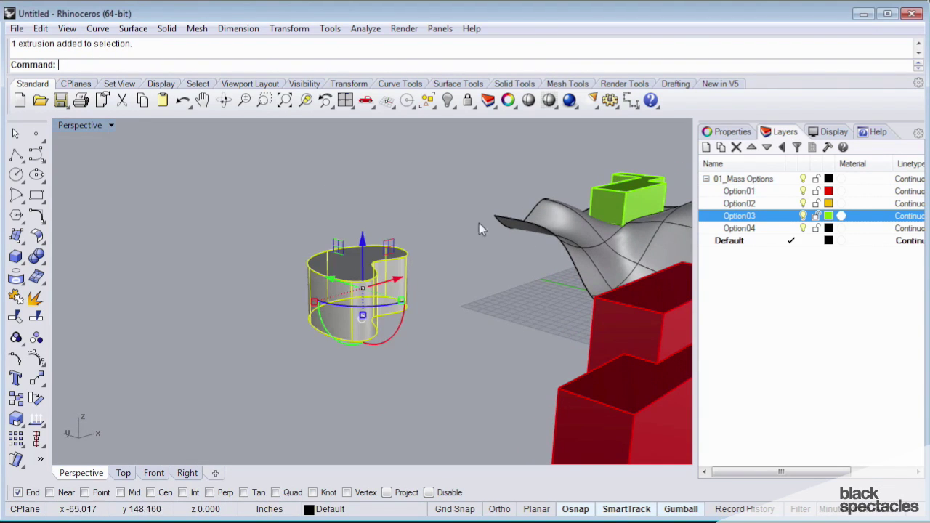
Assign the kidney-shaped solid to the Option04 layer and set that layer's colour to Cyan
click(732, 131)
click(868, 216)
click(799, 283)
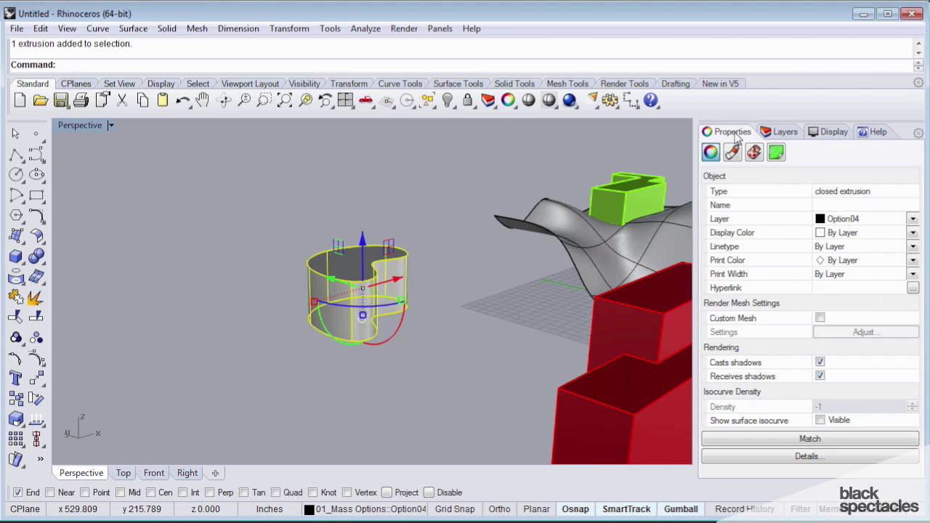
click(781, 132)
click(828, 229)
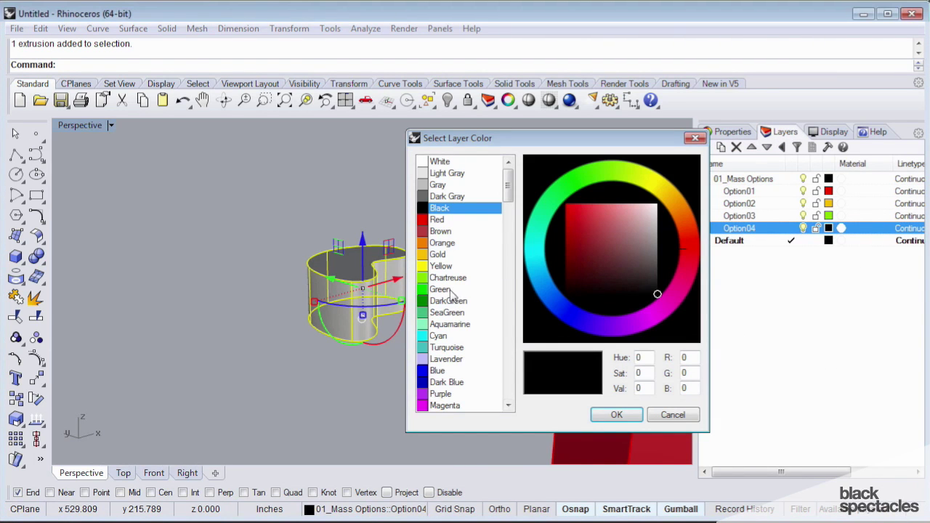
click(446, 338)
click(616, 415)
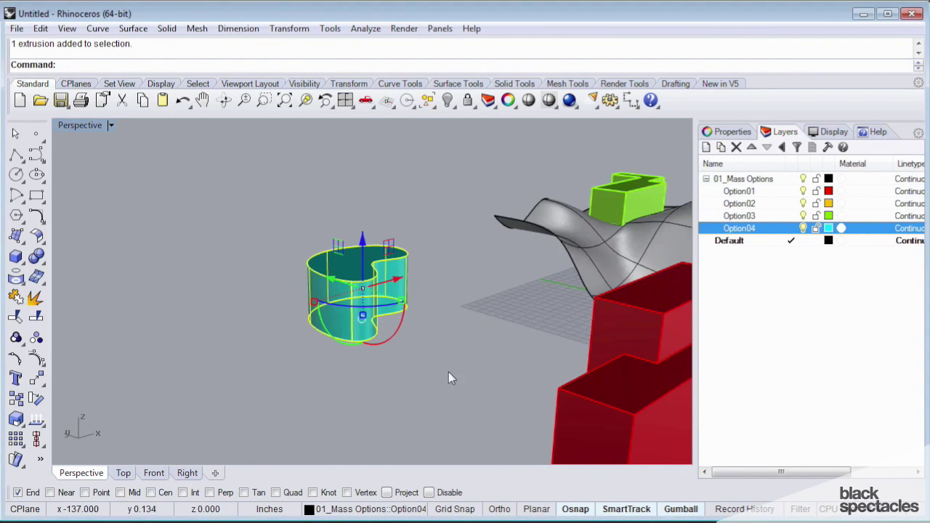
Move the kidney-shaped Option04 solid onto the undulating surface so it overlaps the stepped Option03 solid
right_drag(449, 375, 320, 255)
drag(320, 256, 357, 313)
right_drag(356, 313, 373, 282)
drag(361, 300, 441, 296)
drag(397, 257, 406, 213)
right_drag(430, 216, 356, 263)
Move the yellow Option02 massing onto the undulating surface over the other two solids and lower it into them
scroll(356, 263, down, 4)
shift+right_drag(355, 263, 489, 254)
click(322, 323)
right_drag(324, 324, 367, 342)
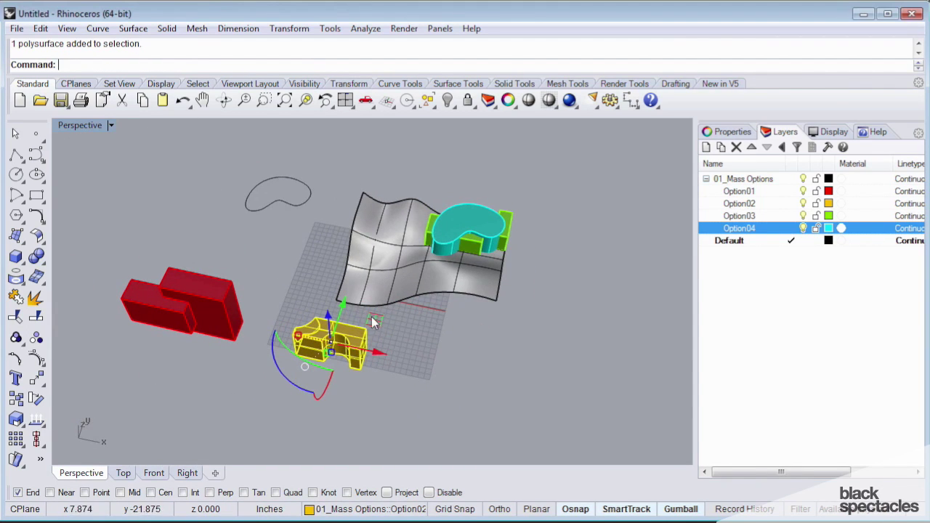
drag(372, 322, 475, 205)
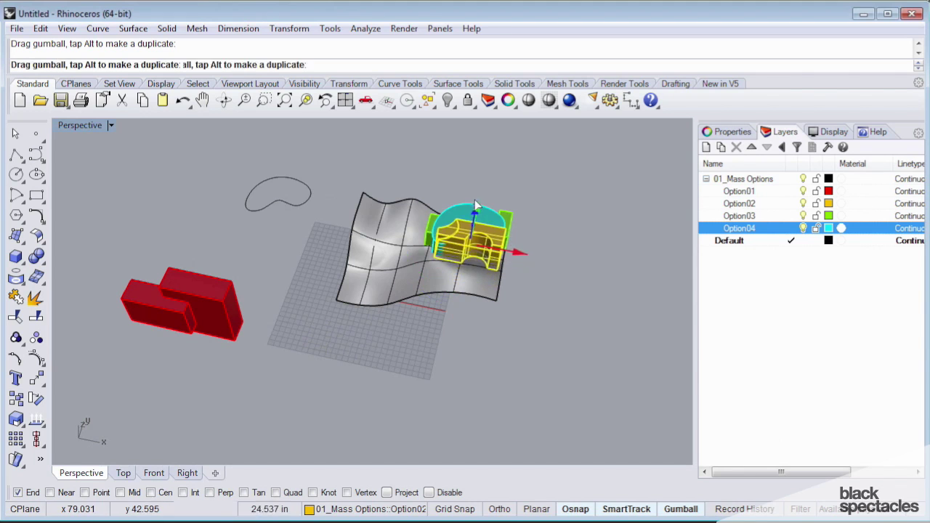
right_drag(460, 196, 452, 300)
scroll(393, 195, up, 5)
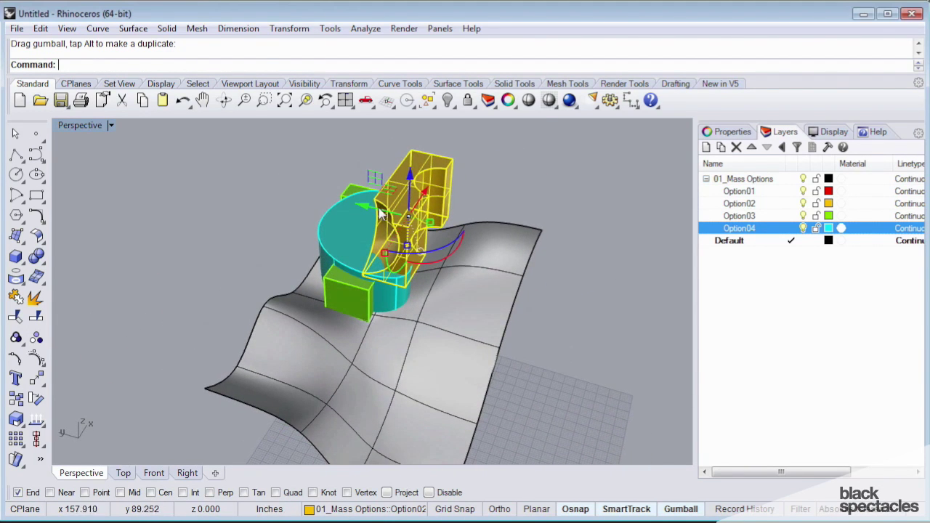
drag(380, 212, 347, 206)
drag(368, 166, 372, 201)
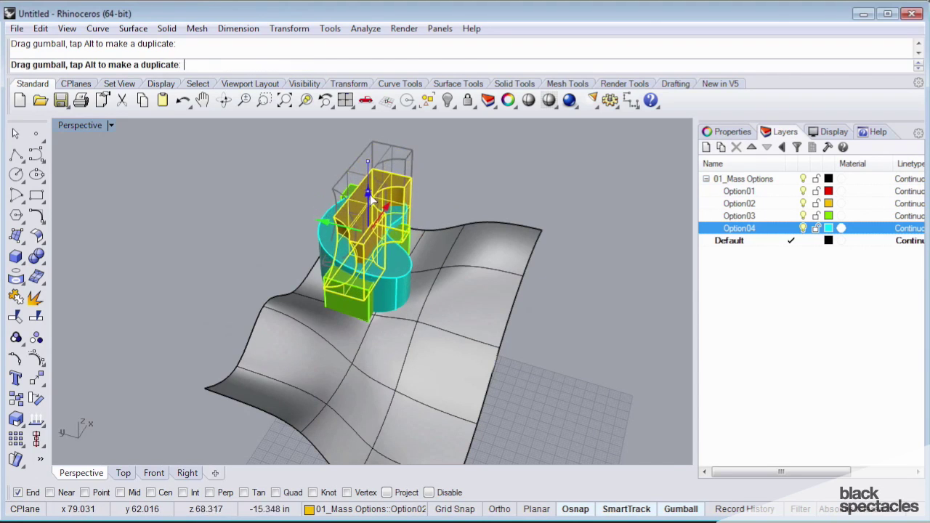
Move the red Option01 massing across onto the undulating surface among the other massing options and deselect it
right_drag(467, 295, 476, 218)
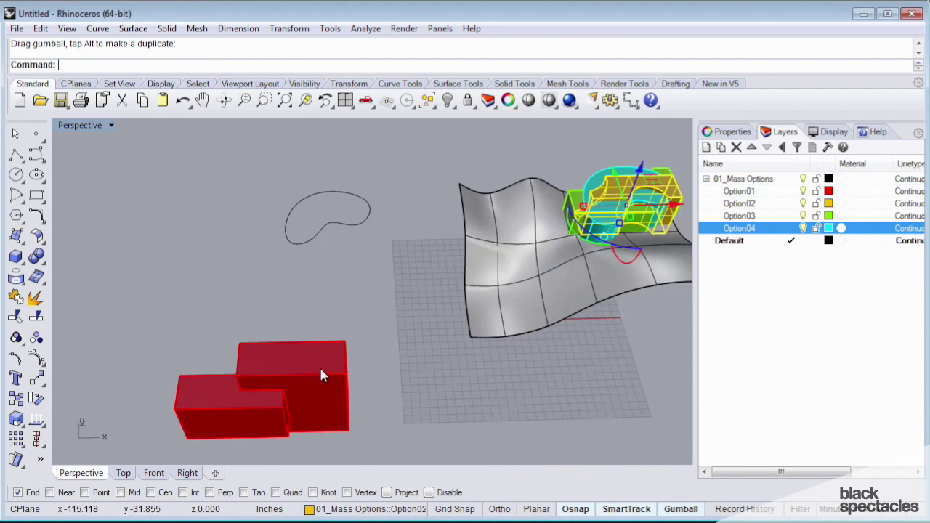
click(322, 367)
shift+right_drag(394, 376, 371, 304)
drag(293, 324, 627, 321)
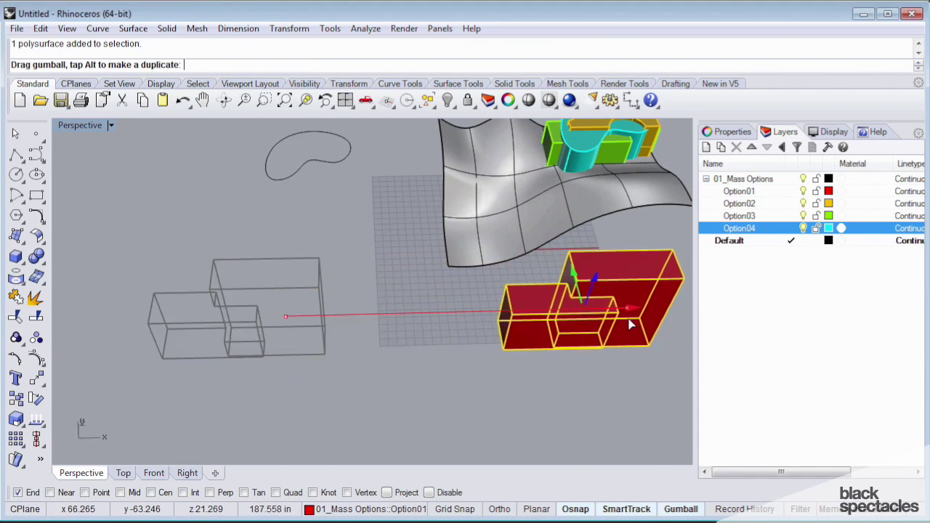
right_drag(627, 322, 517, 363)
drag(527, 338, 393, 154)
click(497, 258)
right_drag(498, 258, 690, 233)
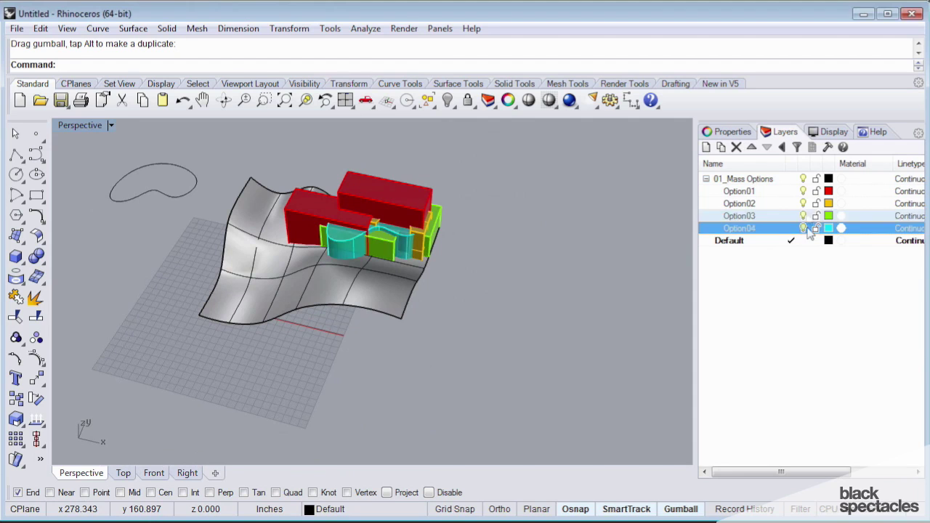
Turn off the Option01 to Option04 layers and turn Option01 back on to show only that massing
click(804, 228)
click(803, 216)
click(804, 204)
click(803, 192)
right_drag(530, 240, 398, 251)
scroll(472, 275, up, 4)
click(473, 273)
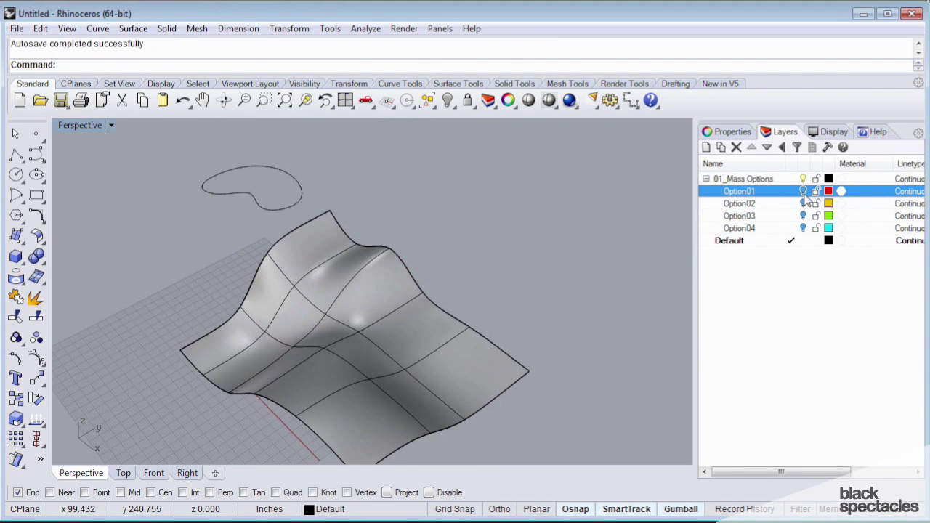
click(803, 191)
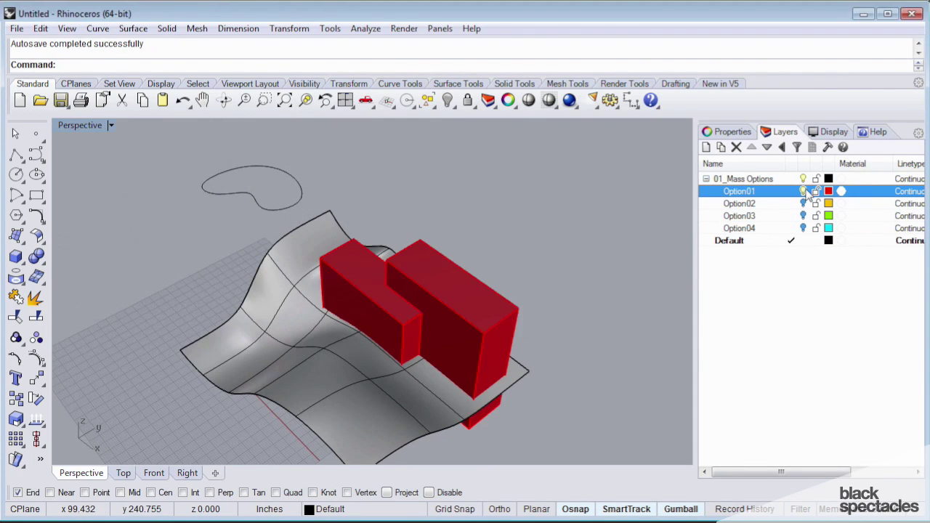
Shift the red Option01 massing inward across the surface and check from below how it meets the terrain
right_drag(407, 320, 400, 299)
click(383, 284)
drag(391, 292, 403, 294)
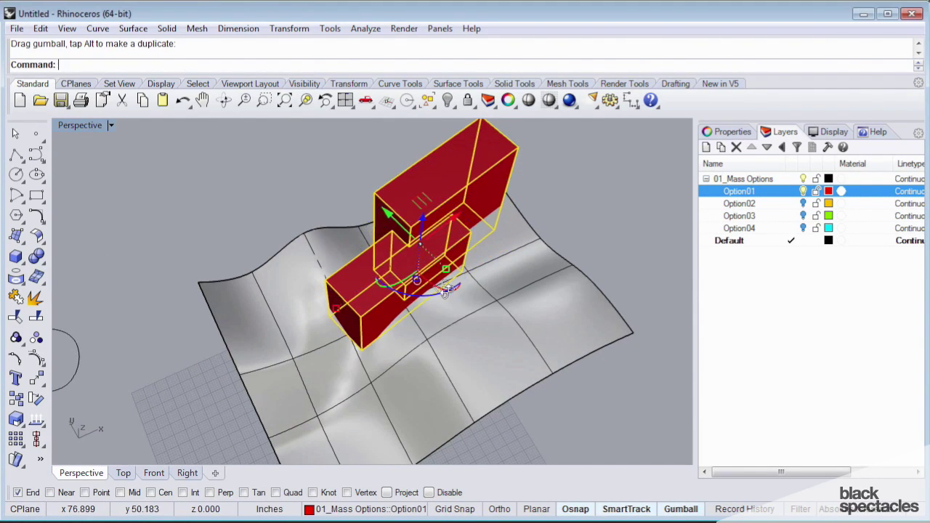
right_drag(445, 289, 449, 271)
drag(450, 230, 459, 250)
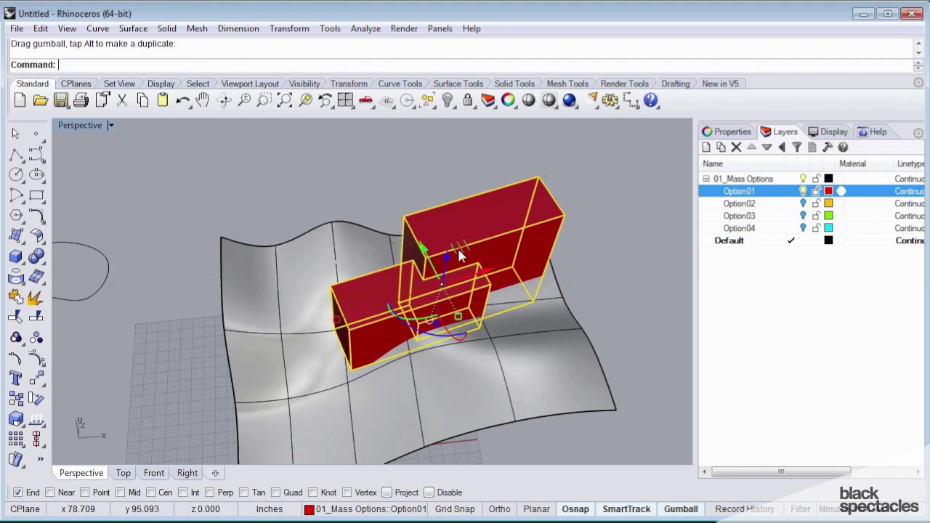
right_drag(492, 300, 486, 270)
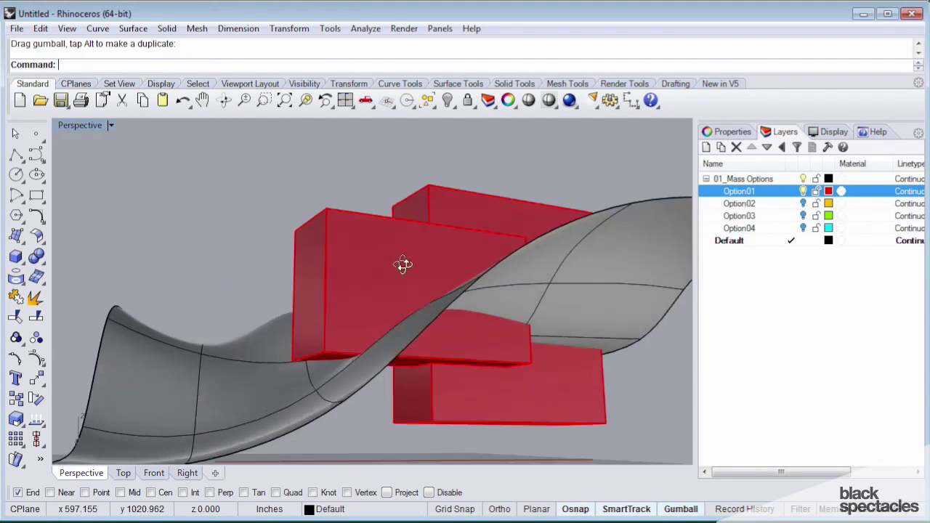
Shift the red Option01 massing a little further across the undulating surface and deselect it
right_drag(403, 265, 386, 288)
scroll(335, 352, up, 4)
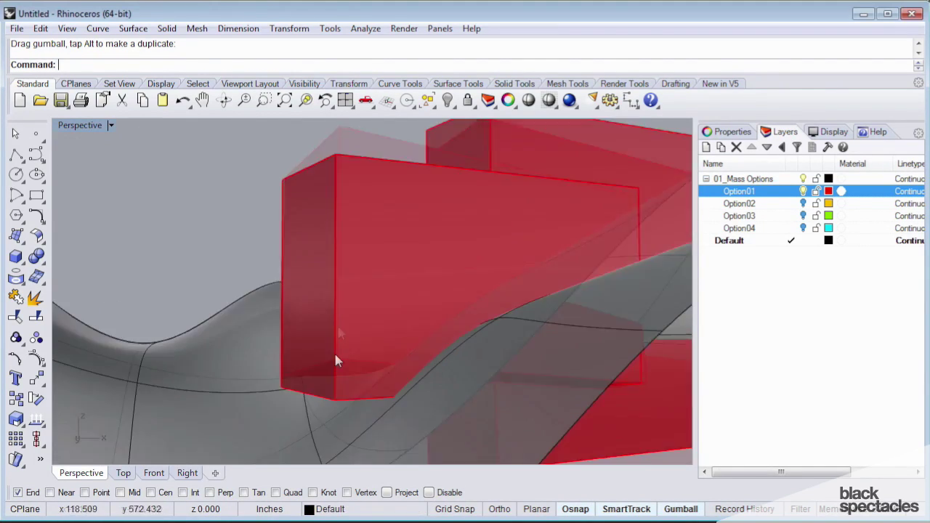
right_drag(335, 352, 479, 320)
click(425, 334)
drag(532, 299, 480, 297)
right_drag(480, 297, 567, 291)
key(Escape)
Show only the Option02 layer and move its yellow massing across the surface so it cuts into the slope near the edge
click(802, 191)
click(803, 203)
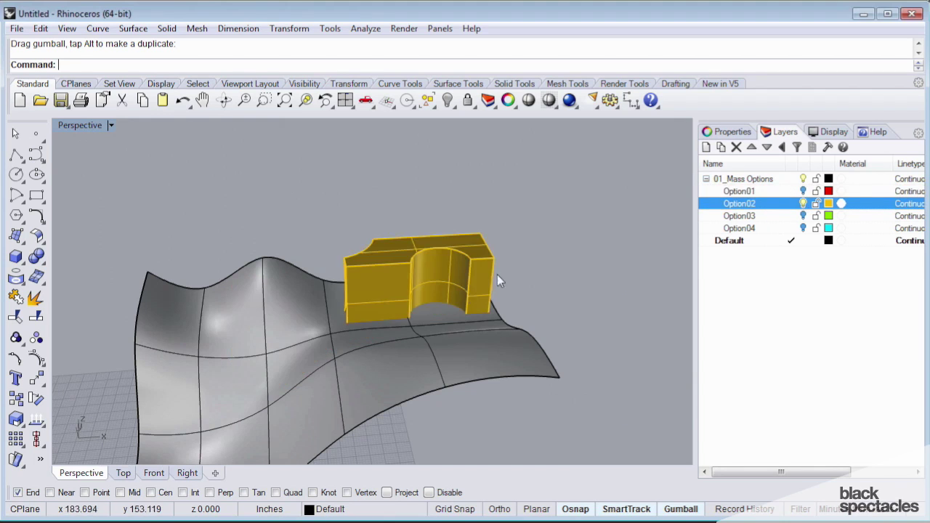
right_drag(496, 275, 356, 298)
click(359, 284)
drag(392, 271, 192, 245)
right_drag(396, 319, 411, 228)
drag(410, 228, 314, 304)
right_drag(315, 303, 324, 326)
scroll(324, 325, up, 6)
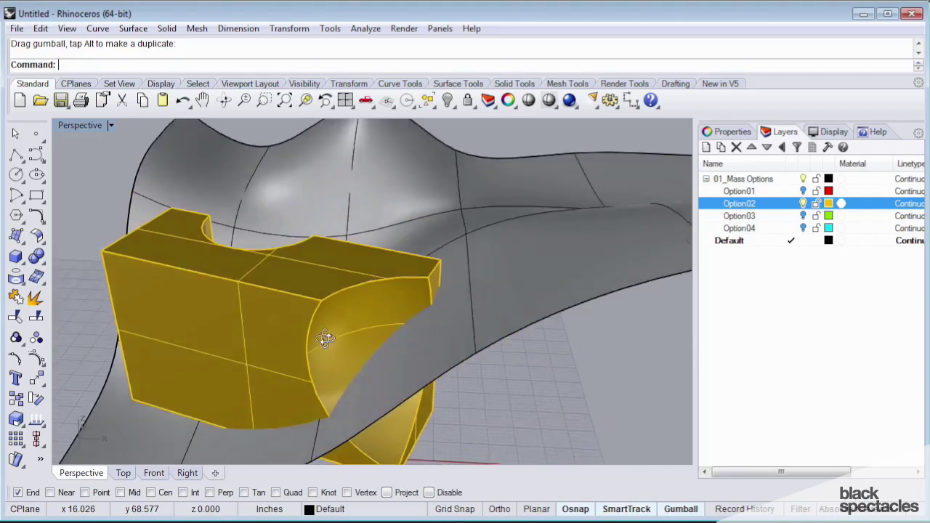
scroll(312, 321, down, 7)
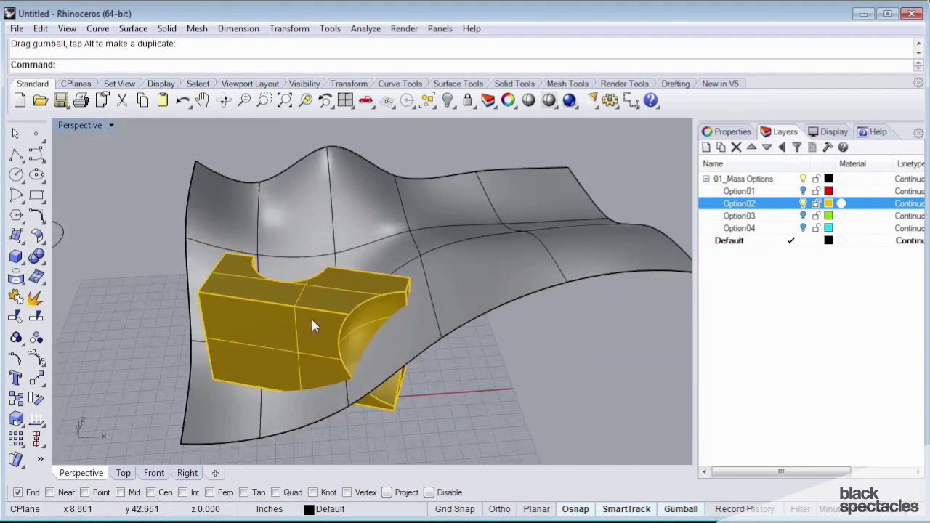
Fine-tune the yellow Option02 massing's position in the dip of the surface and deselect it
right_drag(311, 319, 418, 299)
click(436, 329)
drag(418, 299, 415, 304)
right_drag(491, 317, 426, 296)
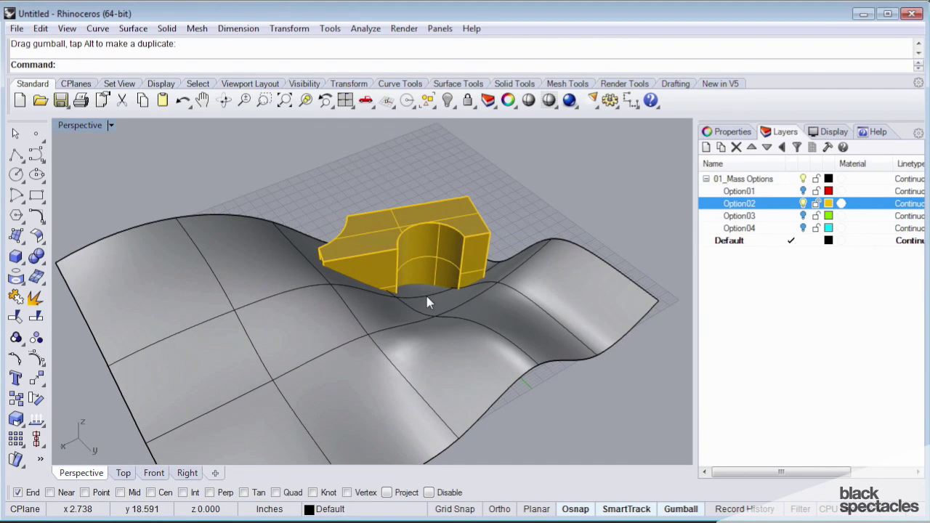
Show only the Option03 layer, then move its green massing across the surface and rotate it horizontally by about 44 degrees
mouse_move(389, 337)
right_down()
mouse_move(426, 293)
mouse_move(254, 316)
mouse_move(276, 312)
mouse_move(210, 157)
right_up()
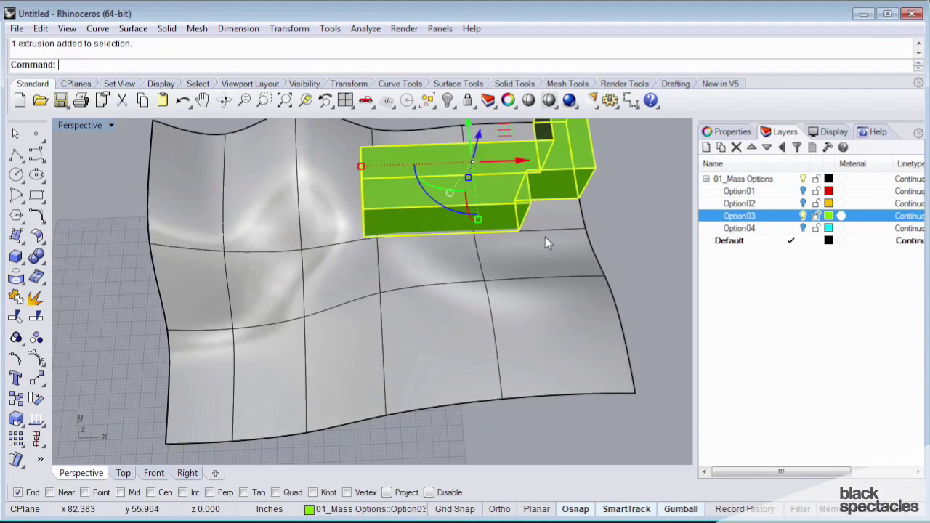
right_drag(546, 239, 487, 206)
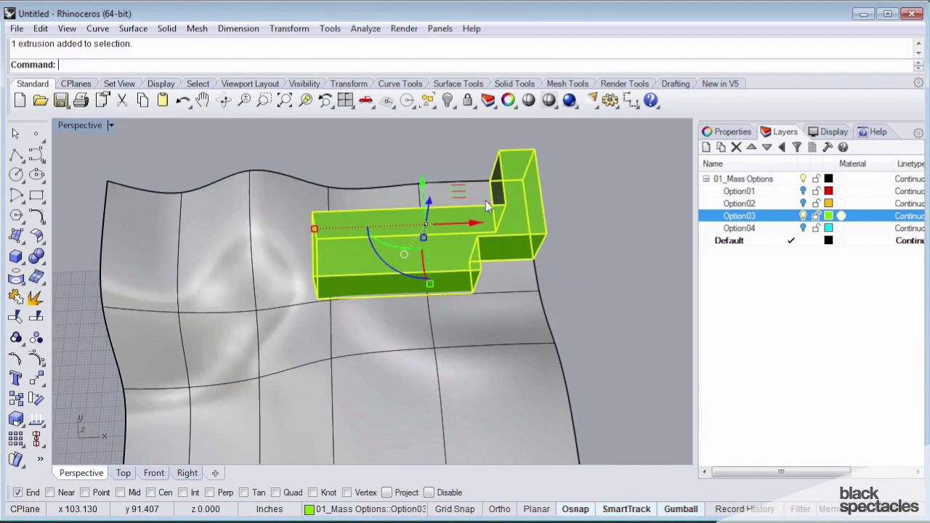
drag(458, 192, 307, 228)
right_drag(345, 229, 290, 309)
drag(234, 276, 215, 231)
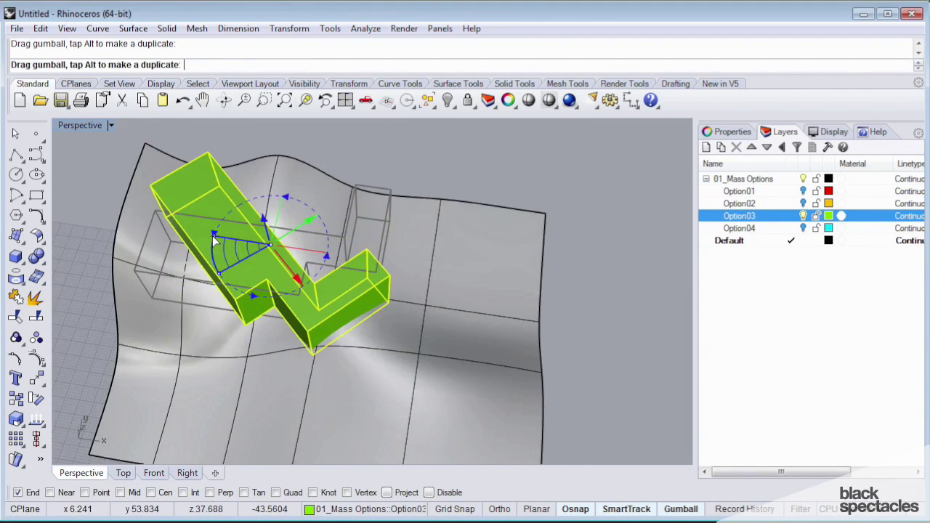
right_drag(250, 243, 378, 212)
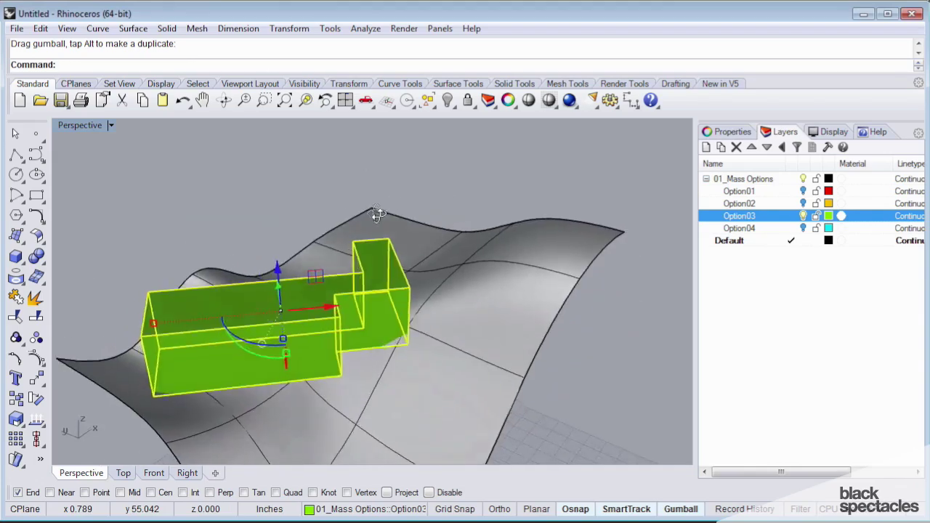
mouse_move(378, 211)
right_down()
mouse_move(331, 336)
mouse_move(472, 371)
mouse_move(456, 371)
mouse_move(362, 256)
mouse_move(370, 276)
mouse_move(431, 305)
mouse_move(339, 313)
right_up()
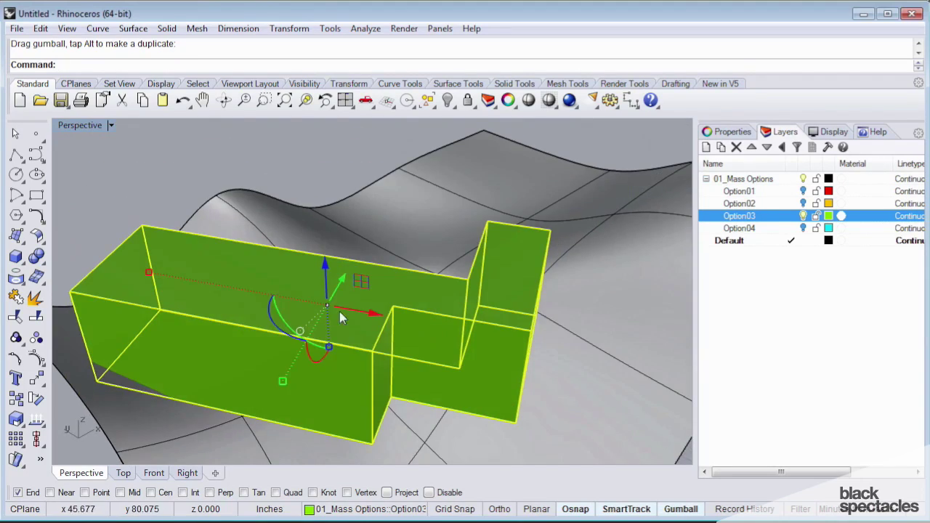
Show only the Option04 layer and move its teal curved massing across the surface, then deselect it
click(802, 217)
click(803, 228)
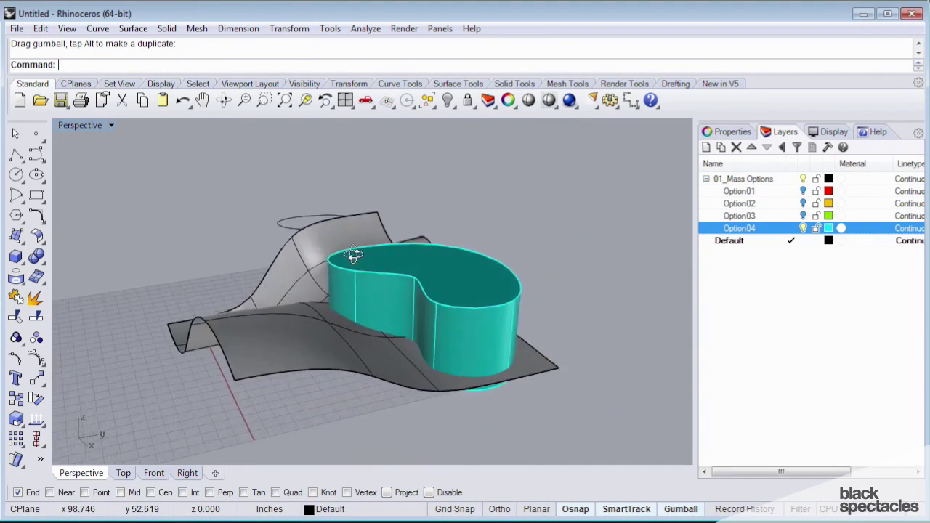
right_drag(353, 254, 517, 314)
click(516, 313)
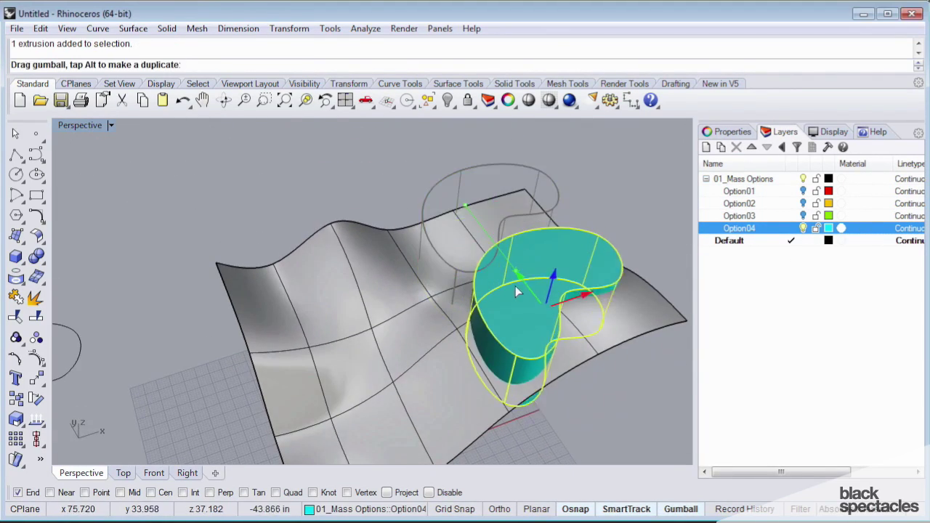
drag(516, 292, 504, 289)
drag(504, 289, 504, 289)
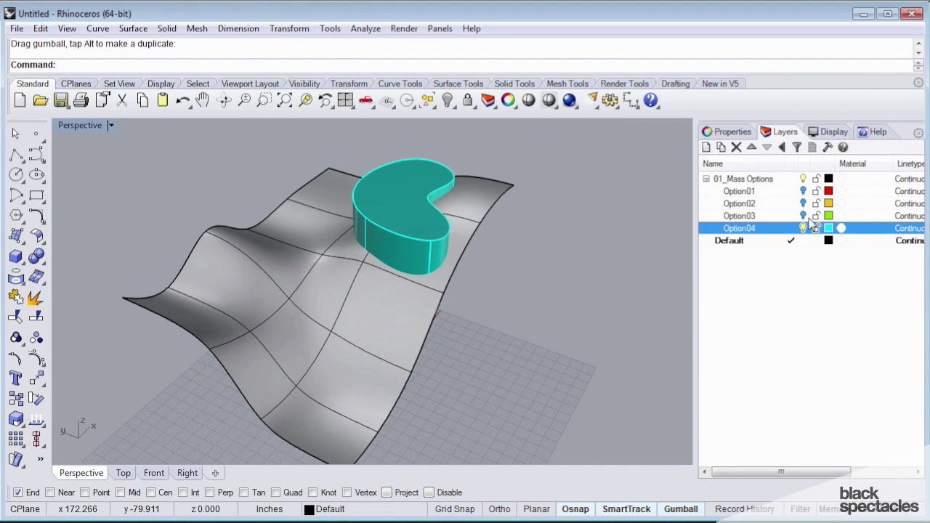
Turn off Option04 and toggle the Option01 to Option04 layers in turn to compare the massings on the same surface
click(802, 229)
click(803, 191)
click(803, 192)
click(803, 204)
click(802, 203)
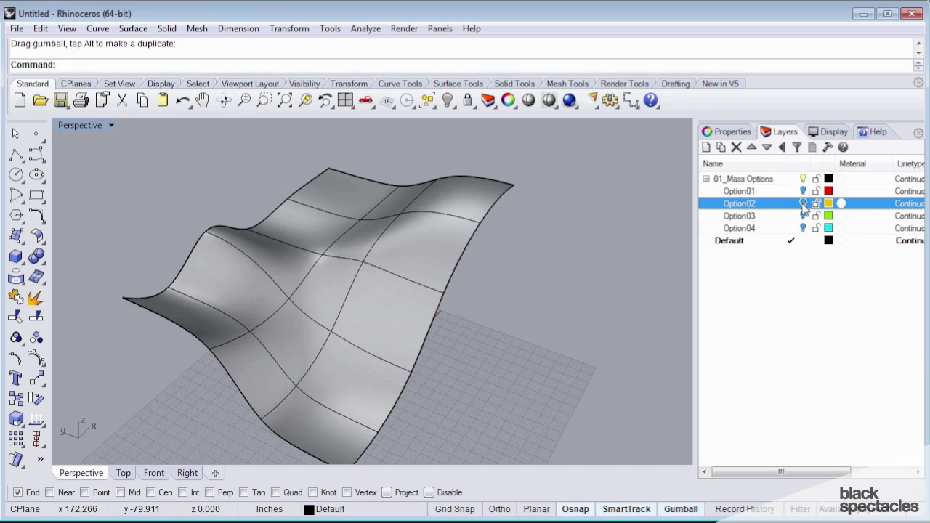
click(803, 203)
click(803, 203)
click(803, 216)
click(802, 228)
click(802, 228)
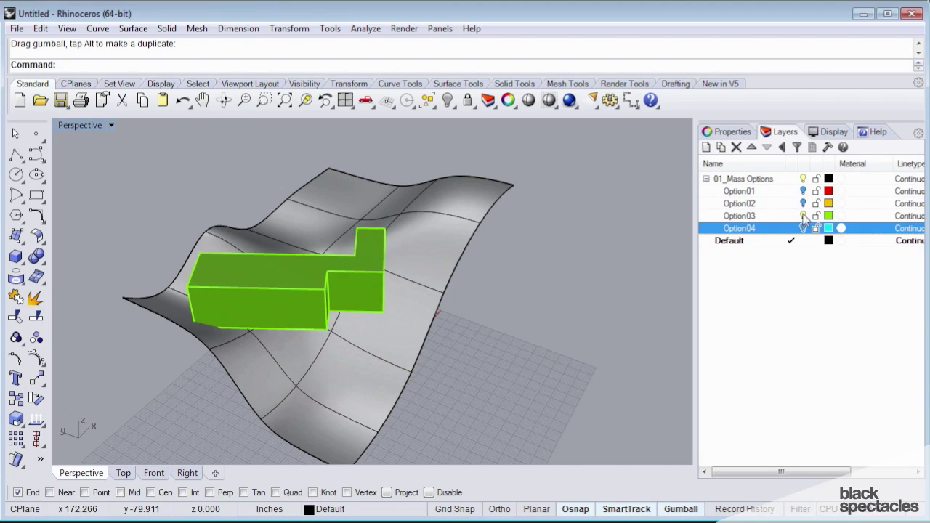